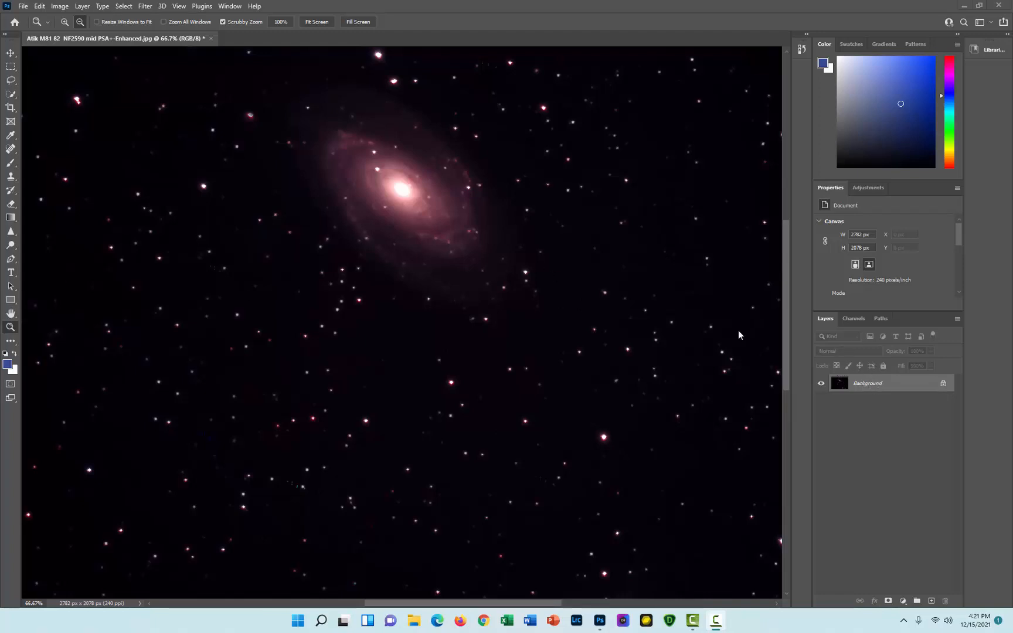
# Step: Add a Hue/Saturation adjustment layer above the Background layer
pyautogui.rightClick(869, 384)
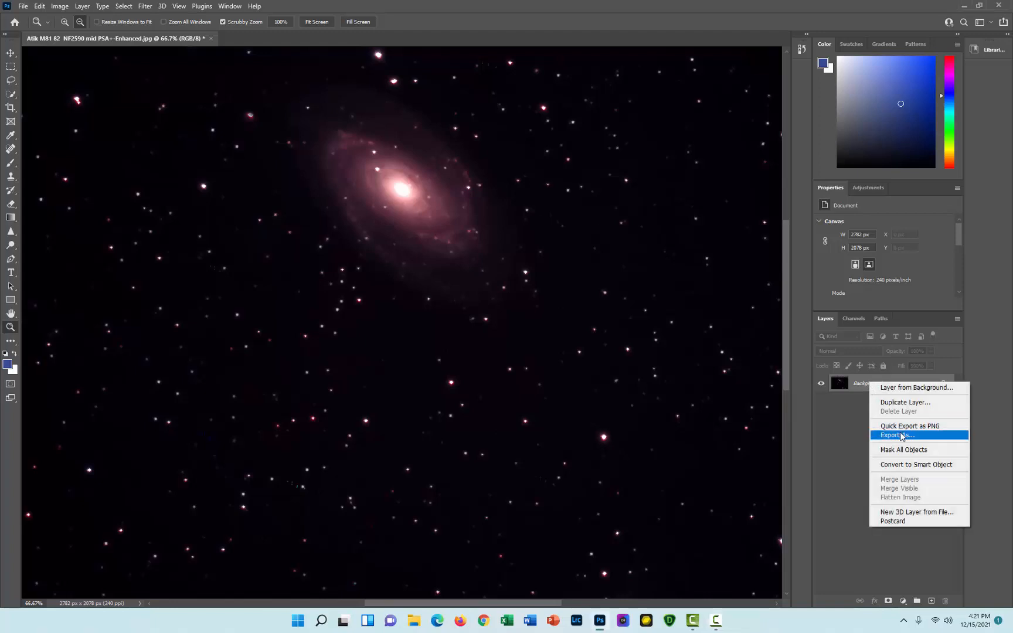
pyautogui.click(894, 567)
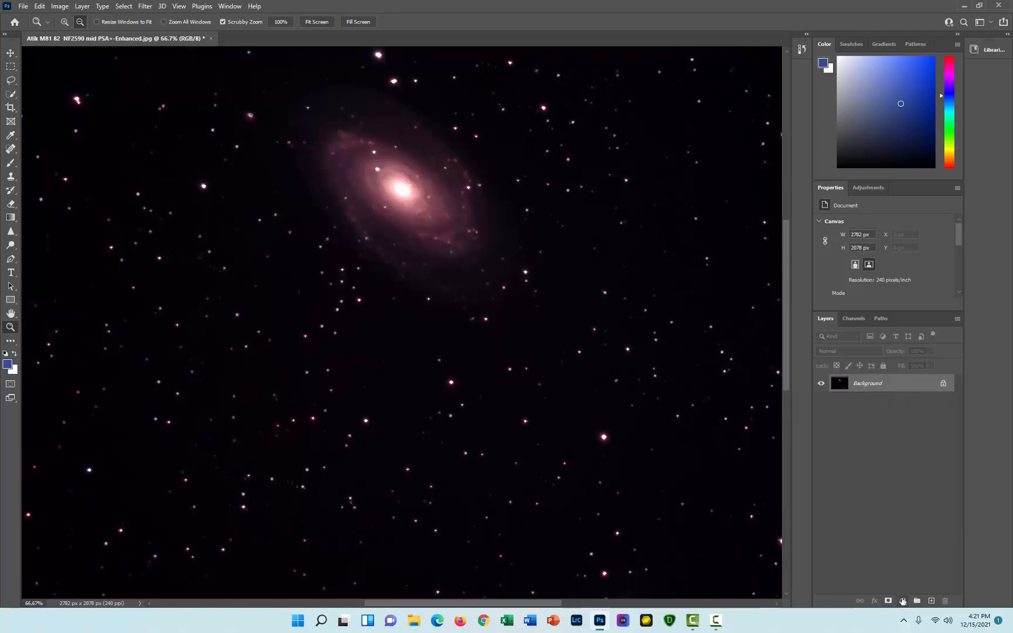
pyautogui.click(903, 601)
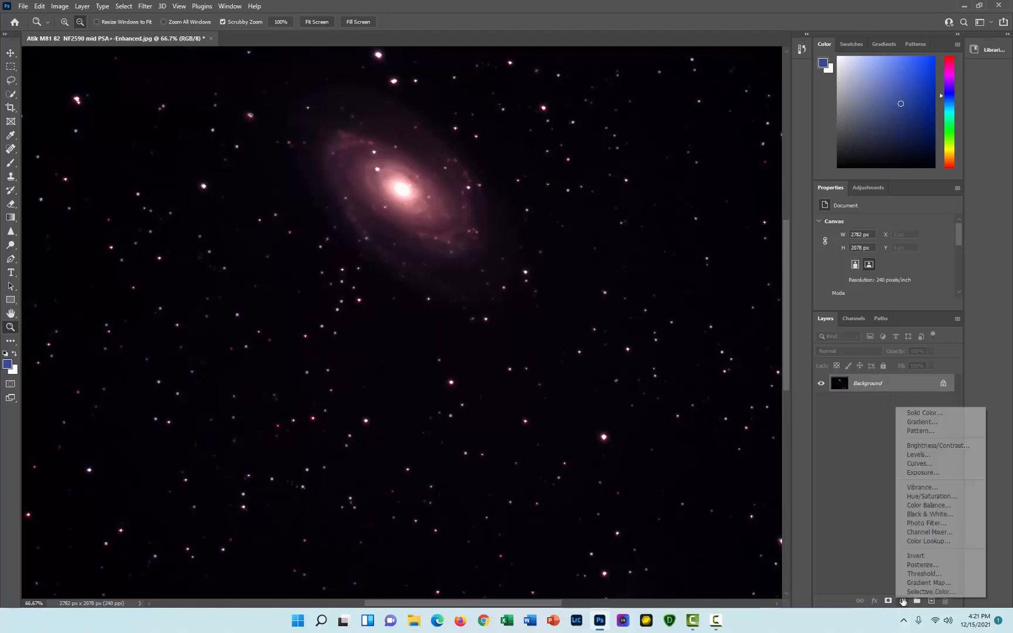
pyautogui.click(926, 498)
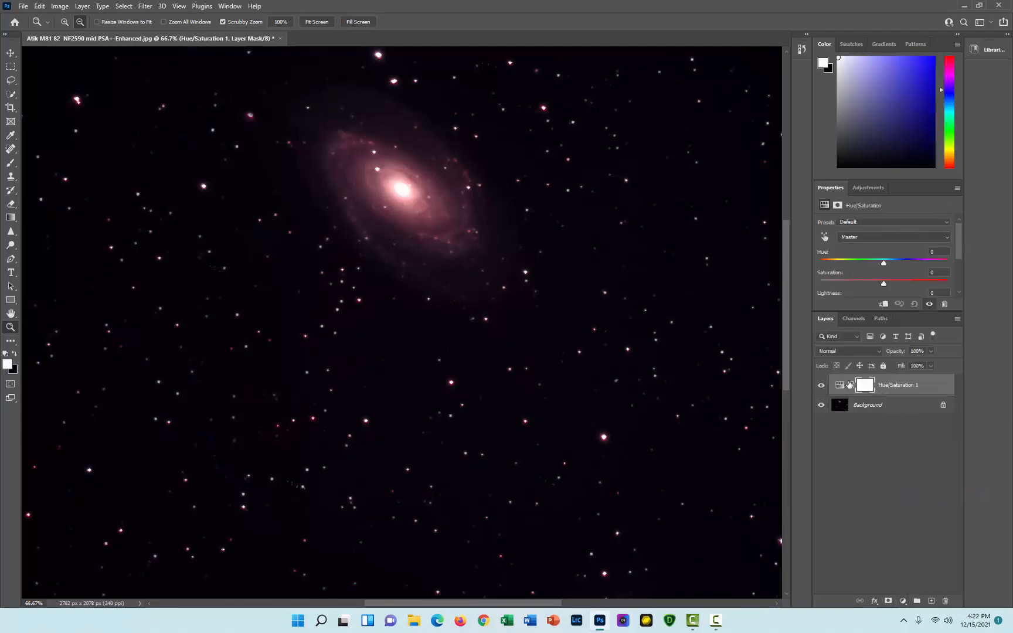
# Step: Invert the Hue/Saturation layer mask to black and confirm white as the foreground color
pyautogui.click(866, 390)
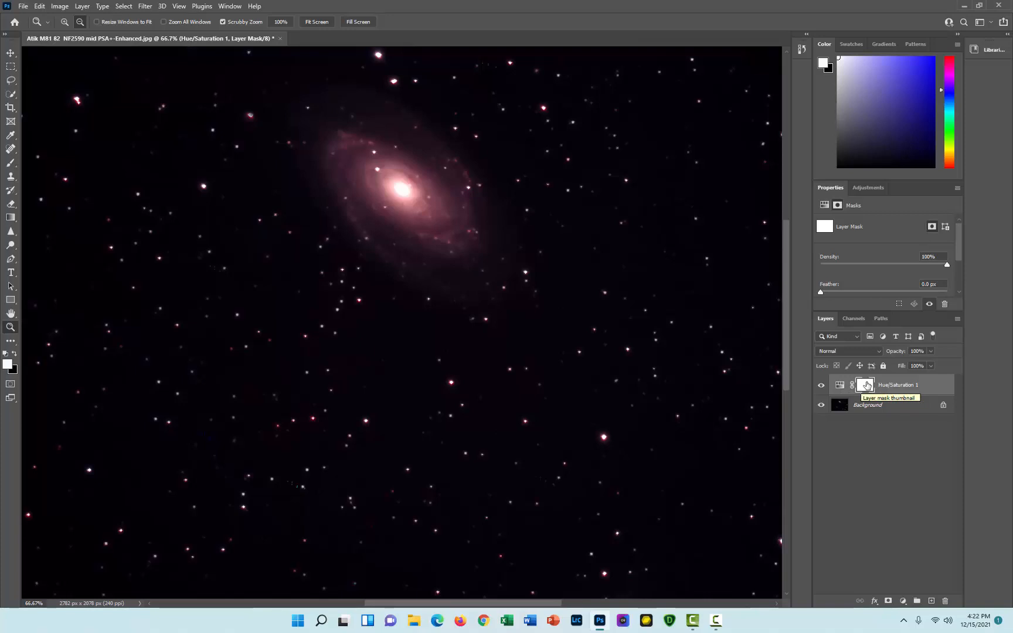
pyautogui.hotkey('ctrl', 'i')
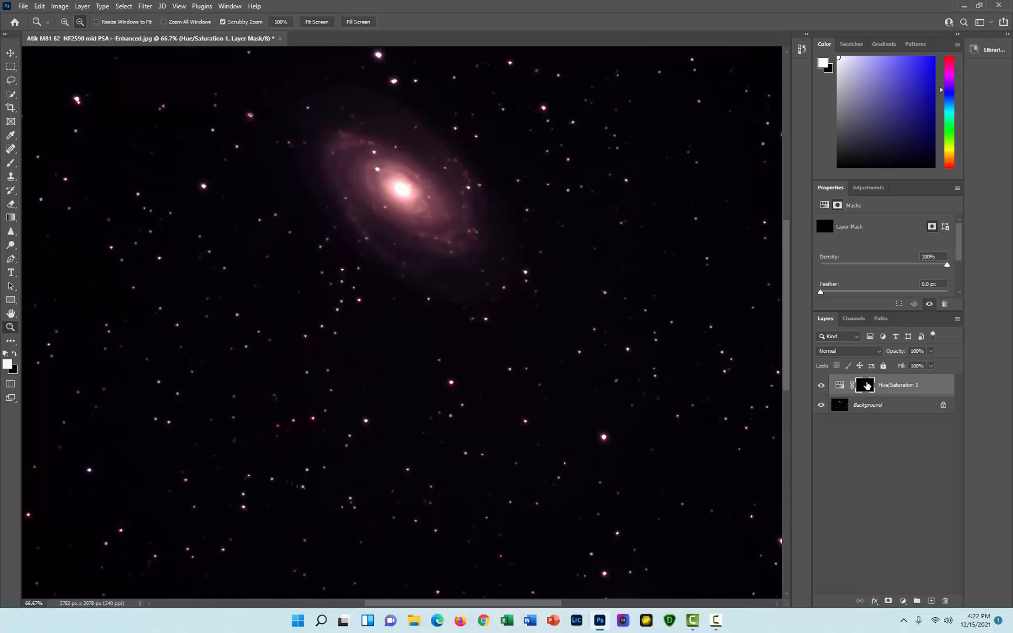
pyautogui.click(7, 364)
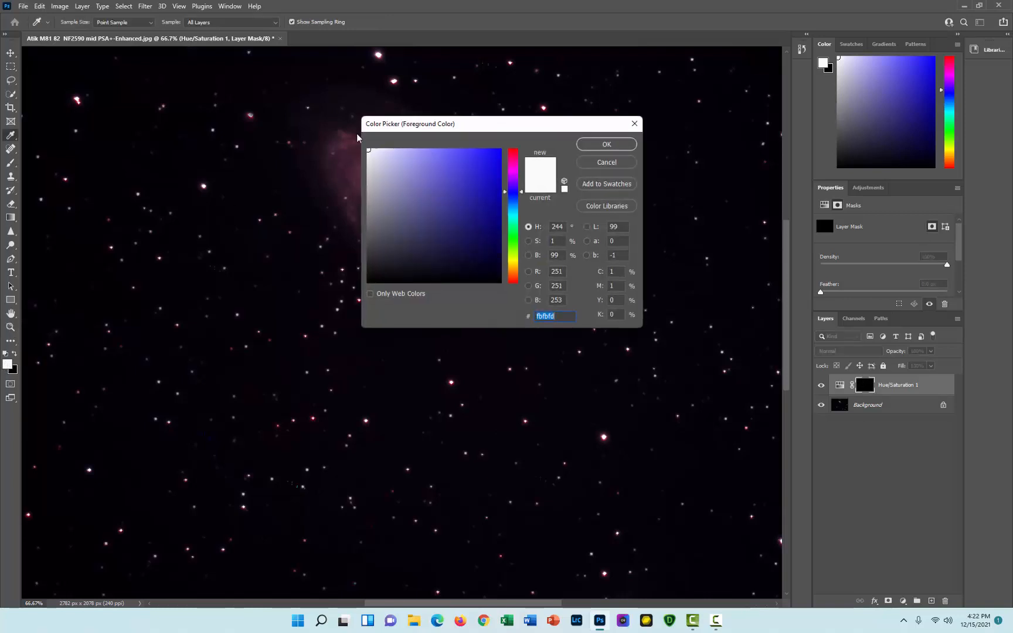
pyautogui.click(604, 144)
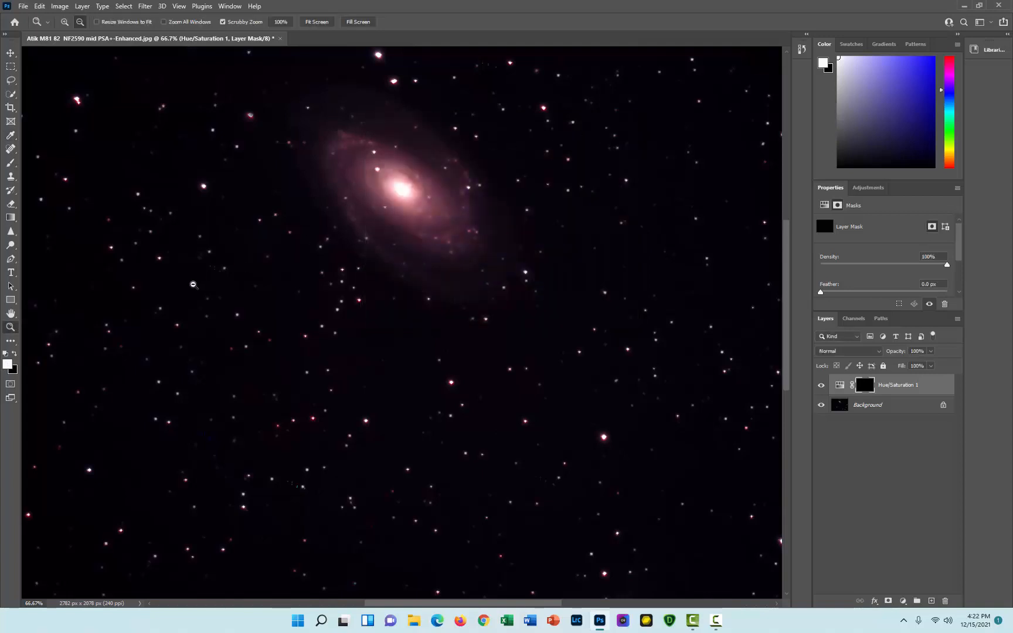
# Step: Raise the adjustment layer's saturation to about +45 and set the layer opacity to 75%
pyautogui.click(840, 385)
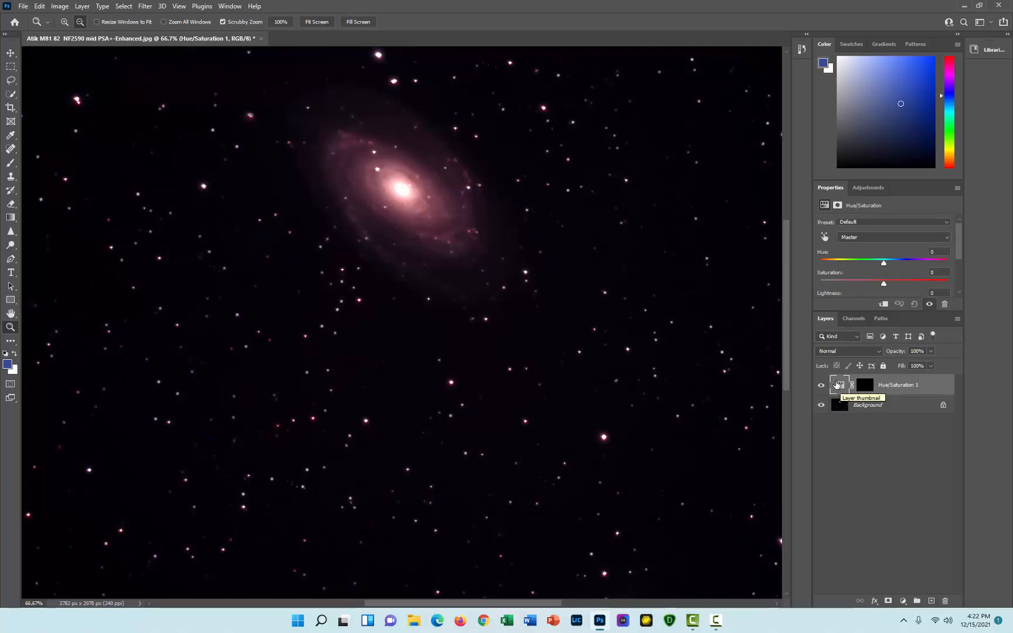
pyautogui.moveTo(884, 283); pyautogui.dragTo(907, 285)
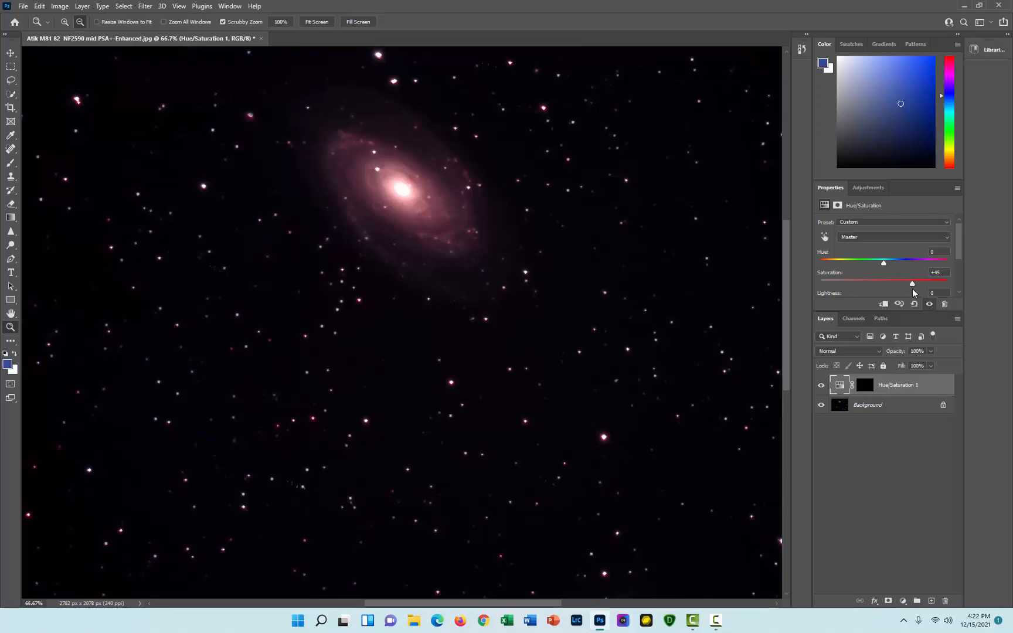
pyautogui.click(931, 352)
pyautogui.click(906, 351)
pyautogui.write('75')
# Step: Target the layer mask and shrink the Brush tool to 20 px for painting over the red knots in the galaxy's arms
pyautogui.click(868, 387)
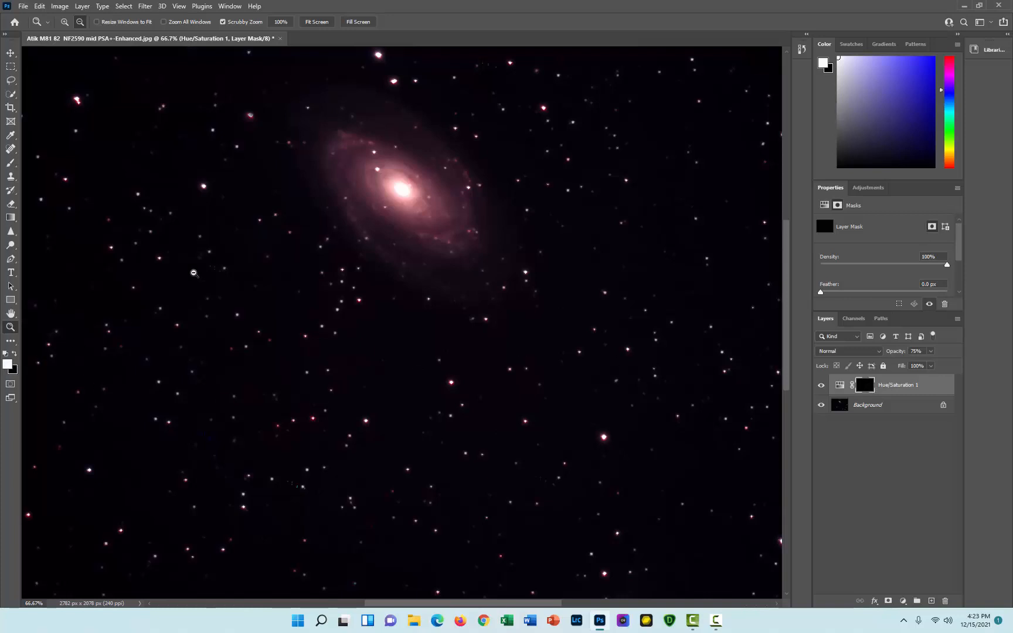
pyautogui.click(8, 164)
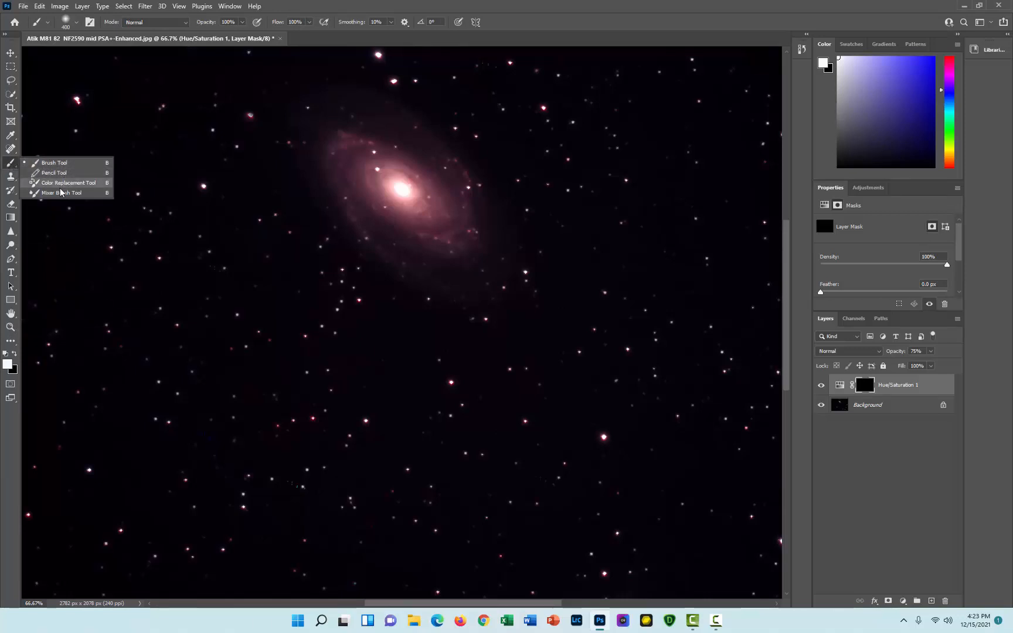
pyautogui.click(53, 162)
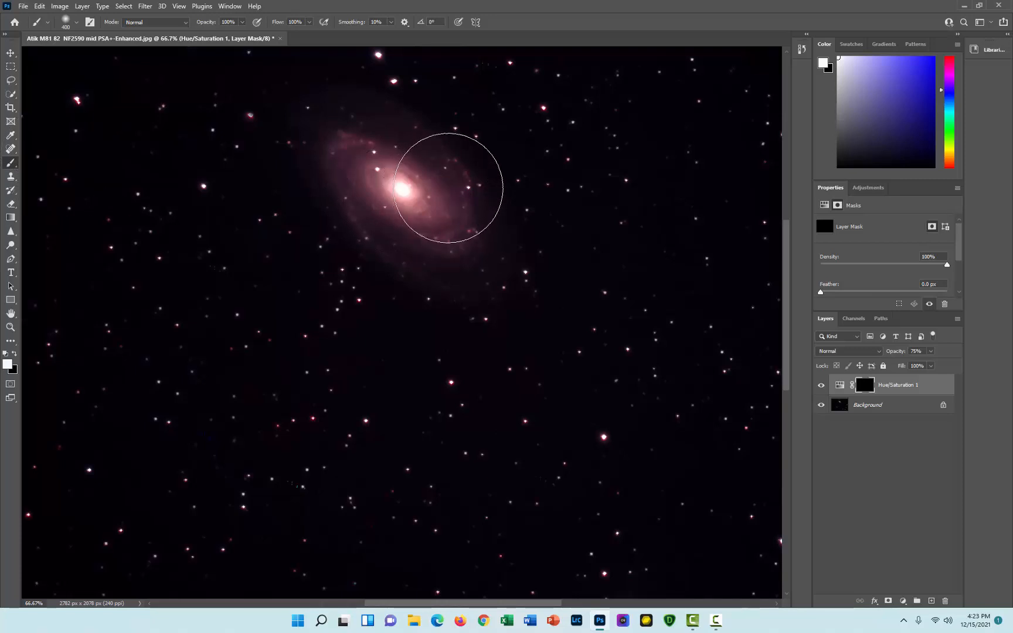
pyautogui.press('[')
pyautogui.press('[')
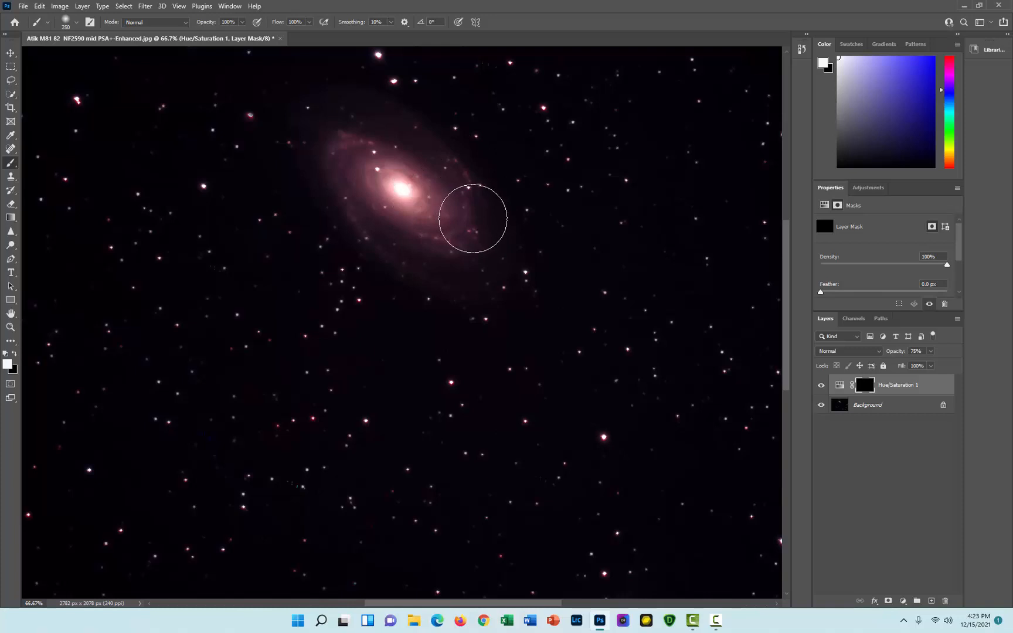
pyautogui.hotkey('ctrl', '+')
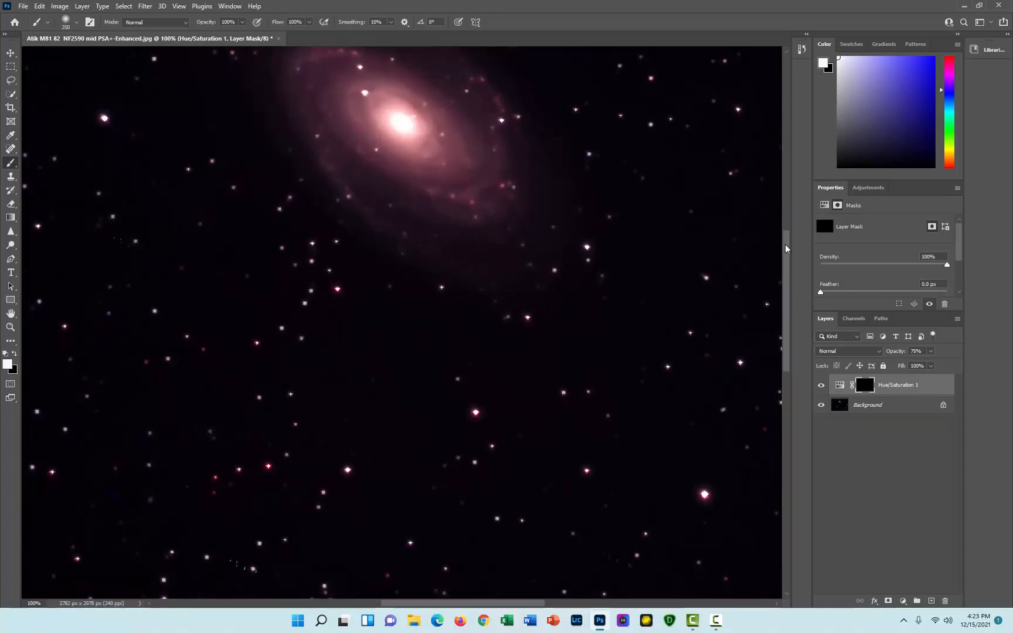
pyautogui.moveTo(786, 246); pyautogui.dragTo(781, 207)
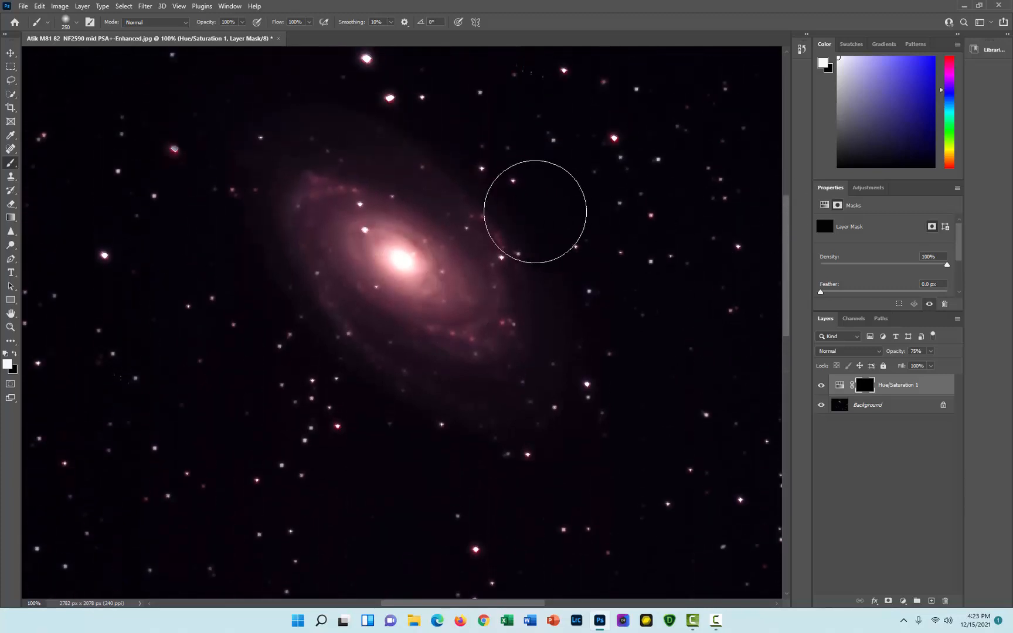
pyautogui.press('[')
pyautogui.press('[')
pyautogui.press('[')
pyautogui.press('[')
pyautogui.press('[')
pyautogui.press('[')
pyautogui.press('[')
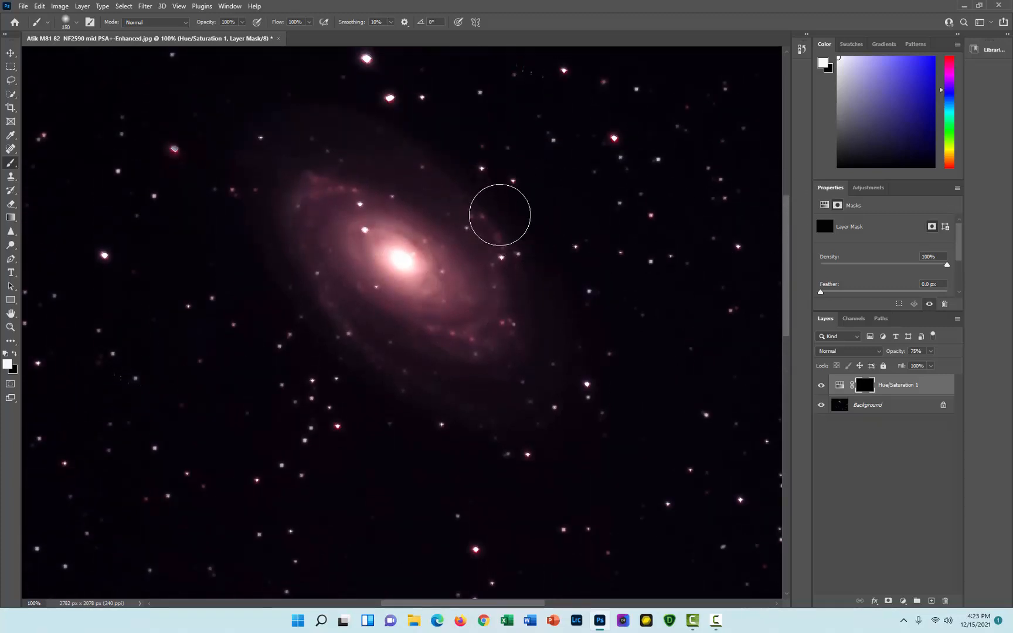
pyautogui.press('[')
pyautogui.press('[')
pyautogui.press('[')
pyautogui.press('[')
pyautogui.press('[')
pyautogui.press('[')
pyautogui.press('[')
pyautogui.press('[')
pyautogui.press('[')
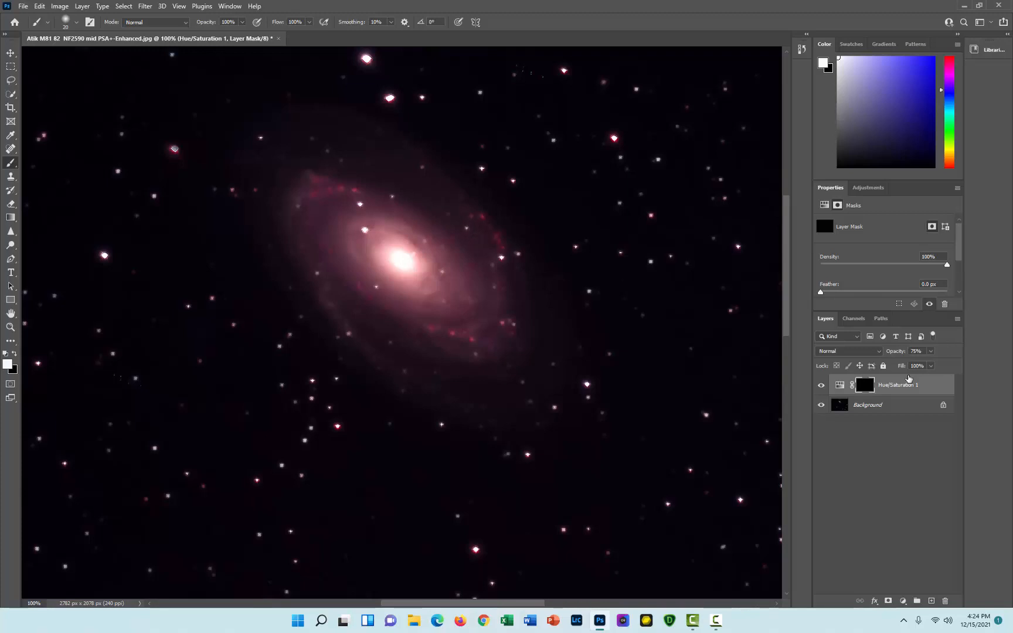
# Step: Set the Hue/Saturation layer's saturation to +50 and make its mask active again
pyautogui.click(840, 386)
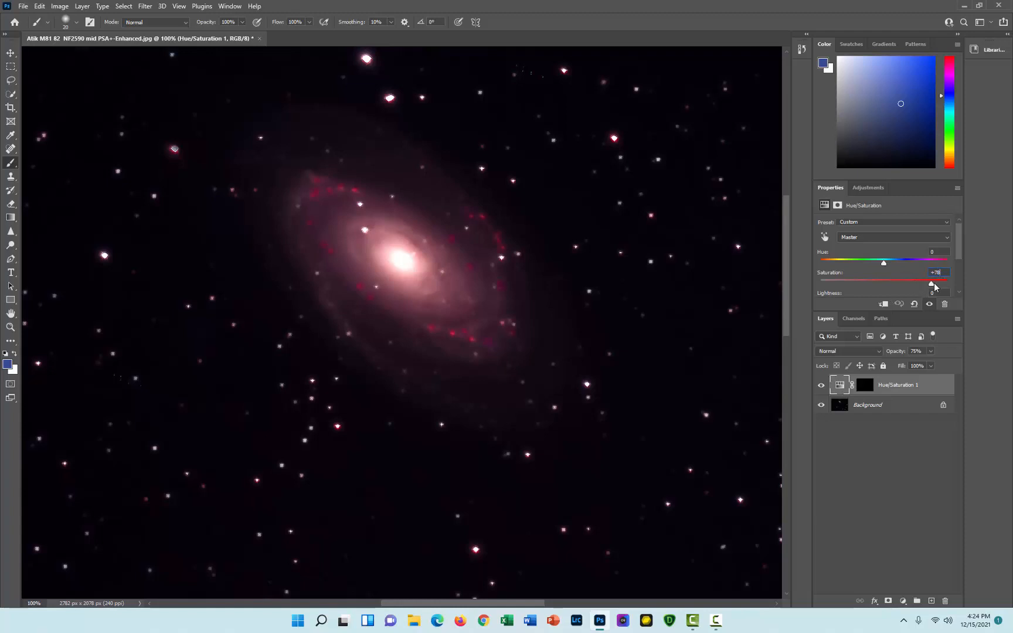
pyautogui.moveTo(919, 285); pyautogui.dragTo(937, 289)
pyautogui.click(929, 272)
pyautogui.write('50')
pyautogui.press('Return')
pyautogui.click(865, 384)
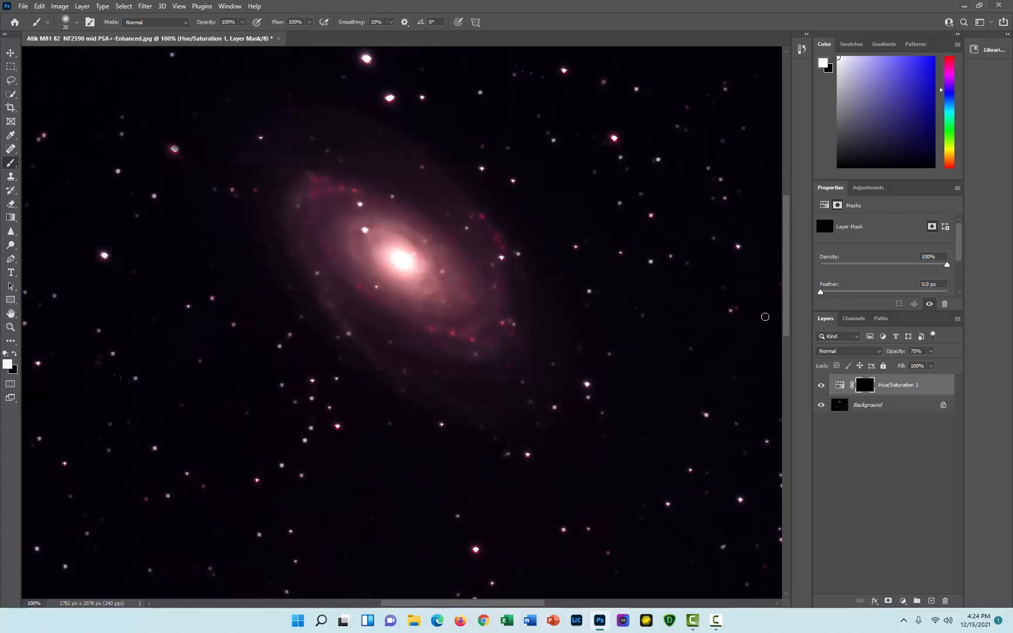
# Step: Merge the Hue/Saturation layer with the Background layer
pyautogui.click(895, 408)
pyautogui.rightClick(896, 409)
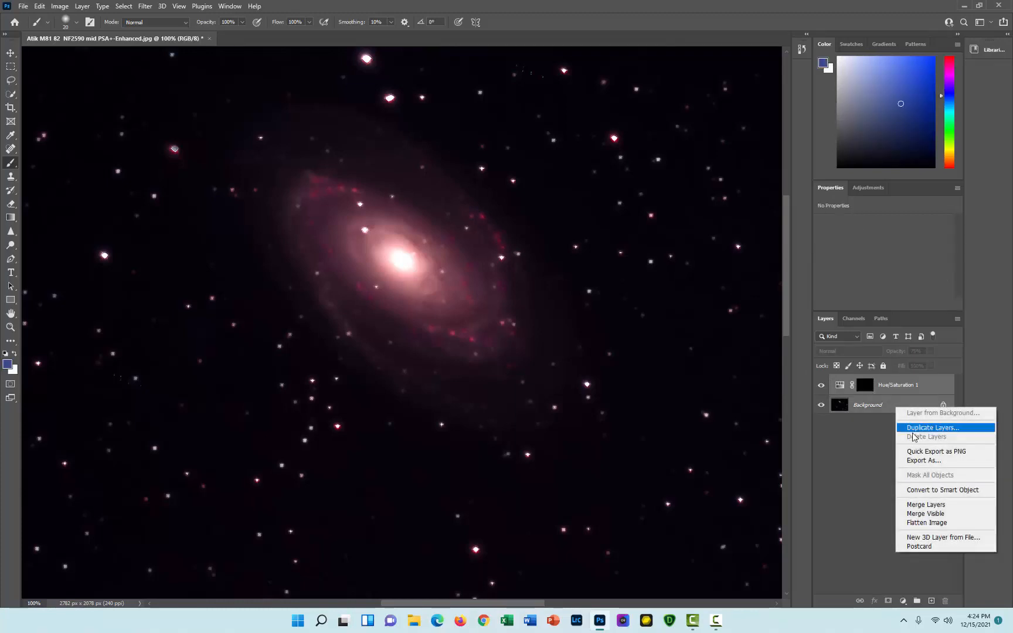
pyautogui.click(900, 504)
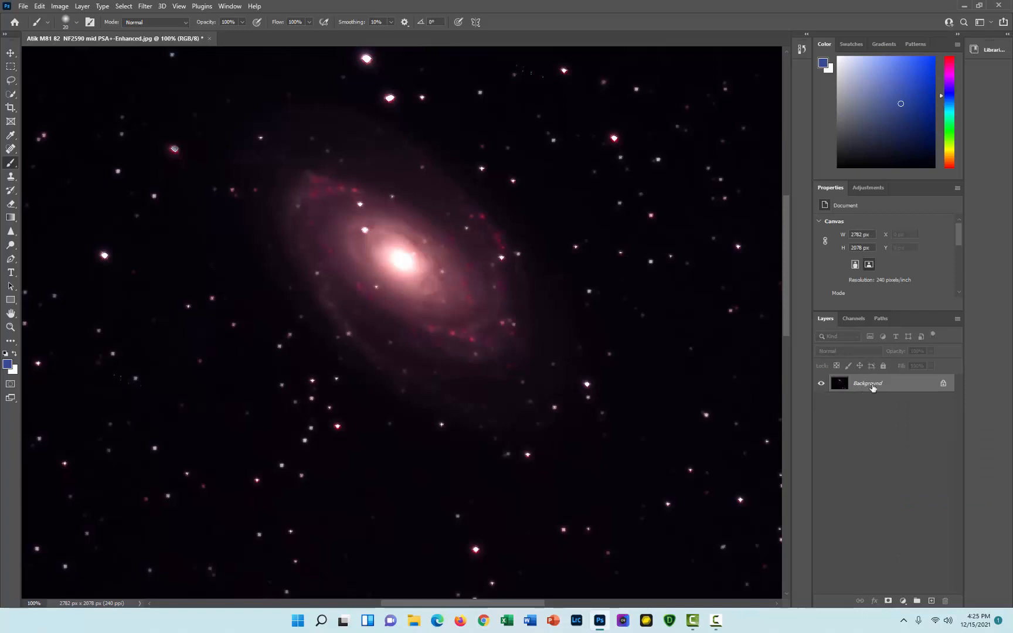
# Step: Add a new Hue/Saturation adjustment layer above the merged Background
pyautogui.moveTo(872, 388); pyautogui.dragTo(873, 605)
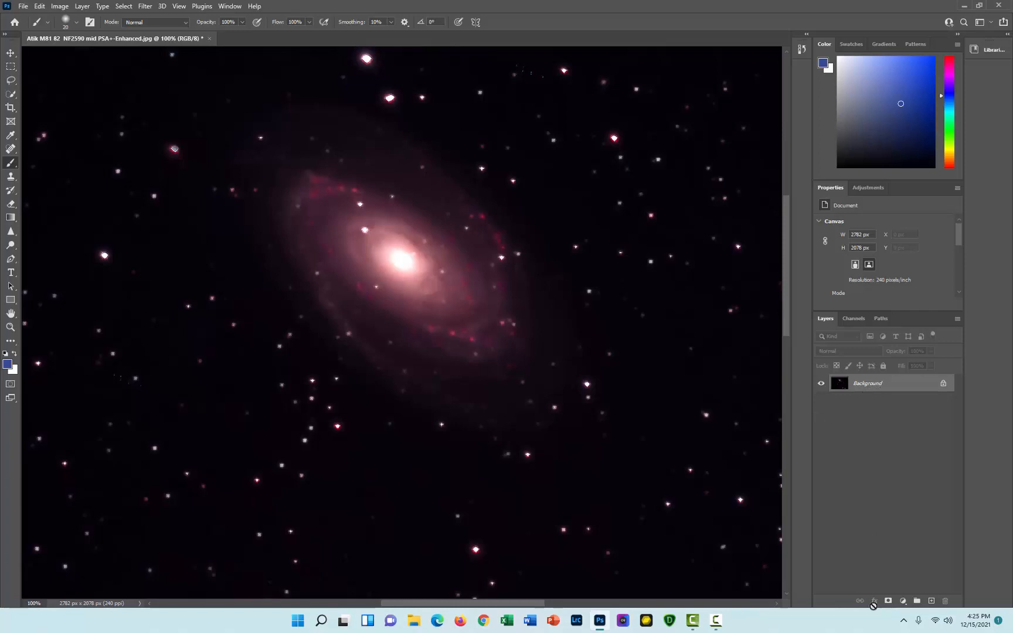
pyautogui.click(903, 601)
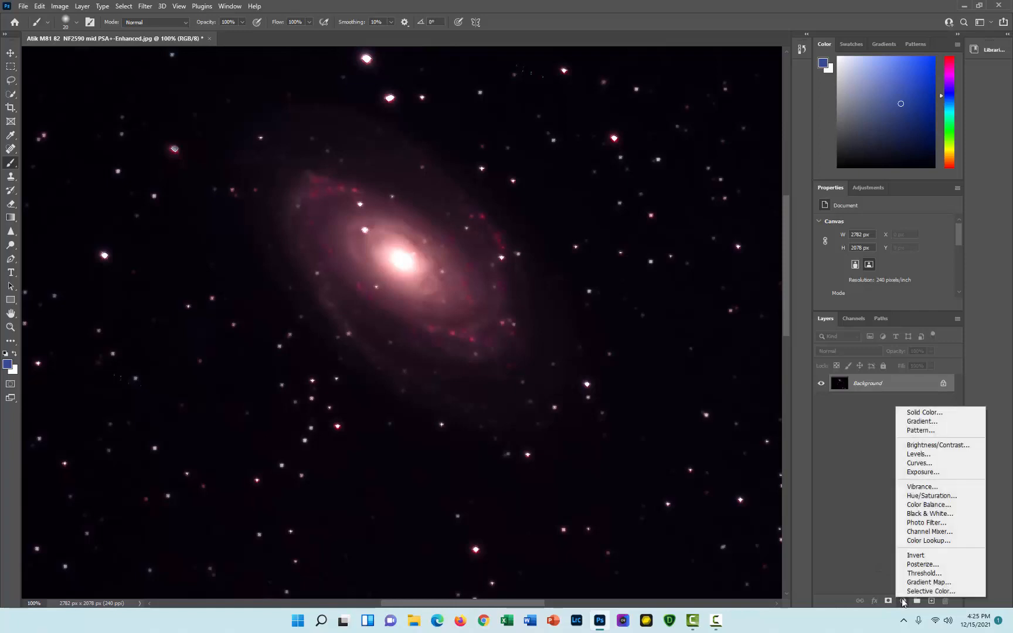
pyautogui.click(931, 496)
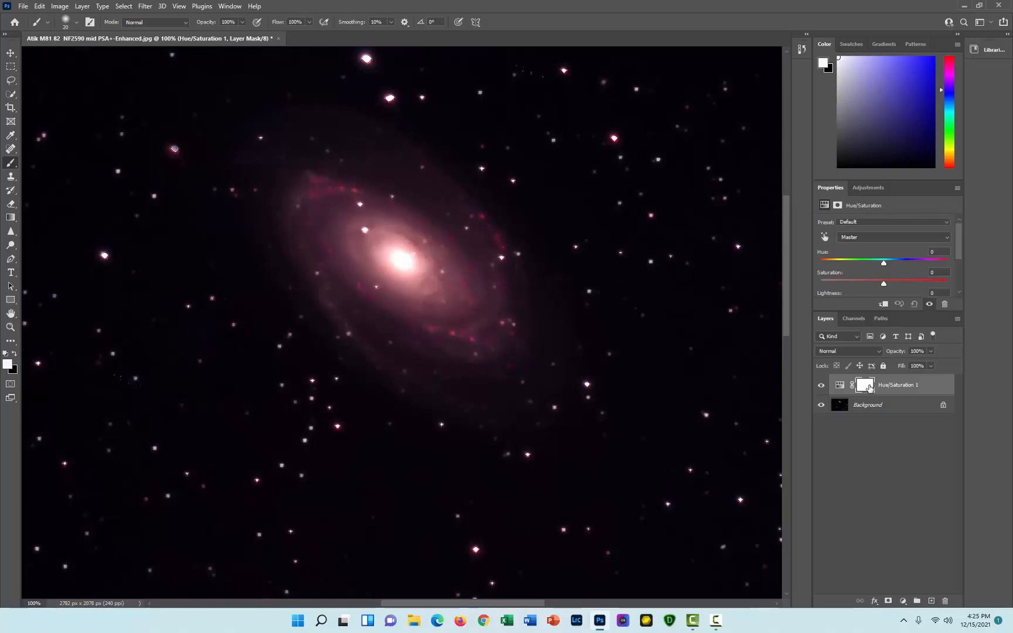
# Step: Reset the mask's painting colors to black and white and make black the foreground color
pyautogui.click(6, 354)
pyautogui.click(13, 370)
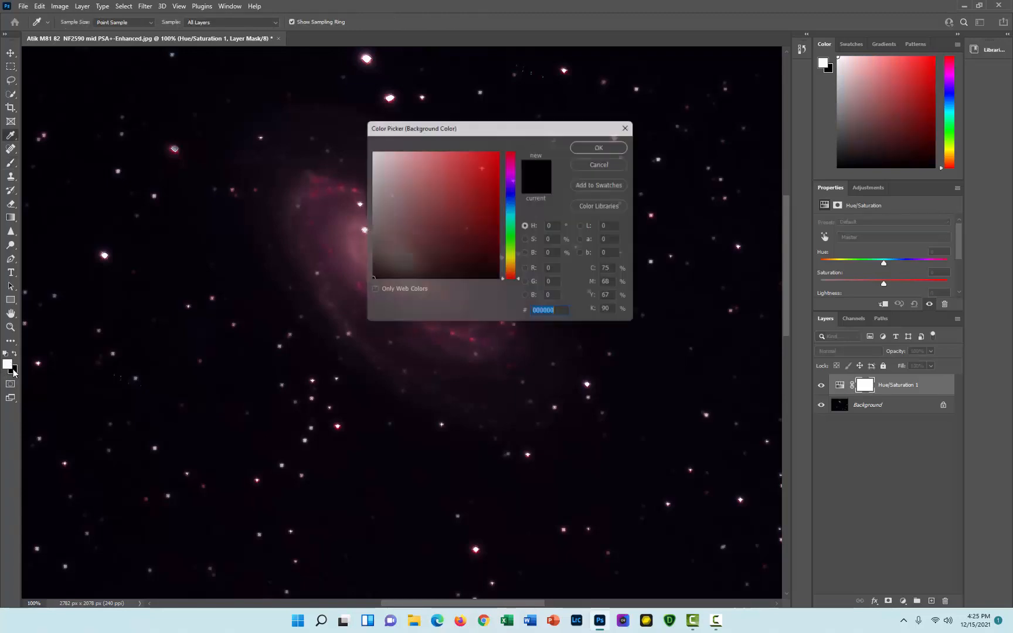
pyautogui.click(598, 146)
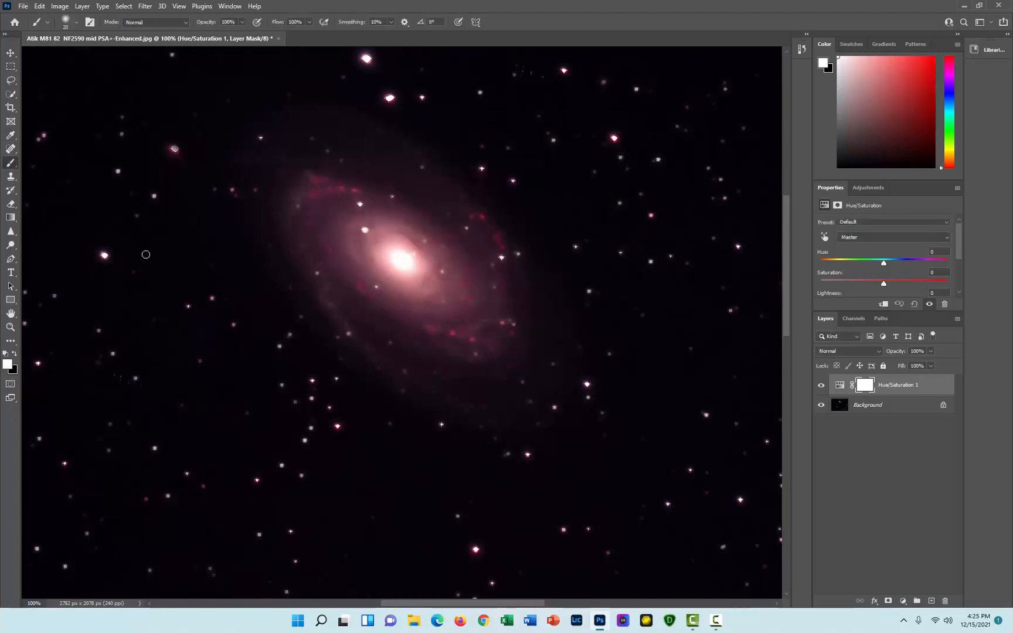
pyautogui.click(13, 355)
# Step: Set the foreground color to near-black #010101 and lower the new adjustment layer's saturation to -75
pyautogui.click(840, 386)
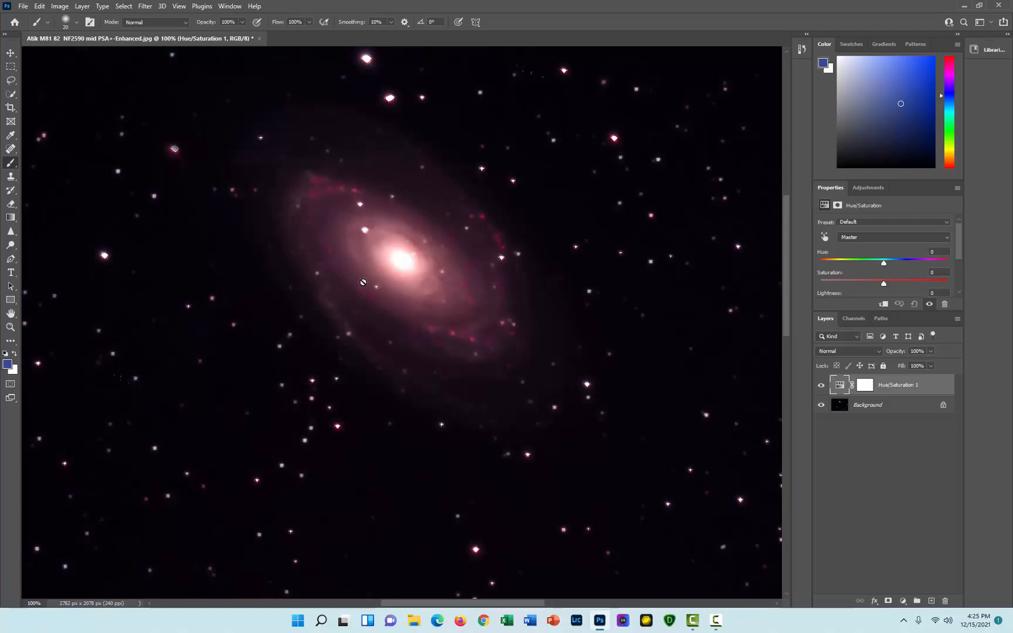
pyautogui.click(7, 364)
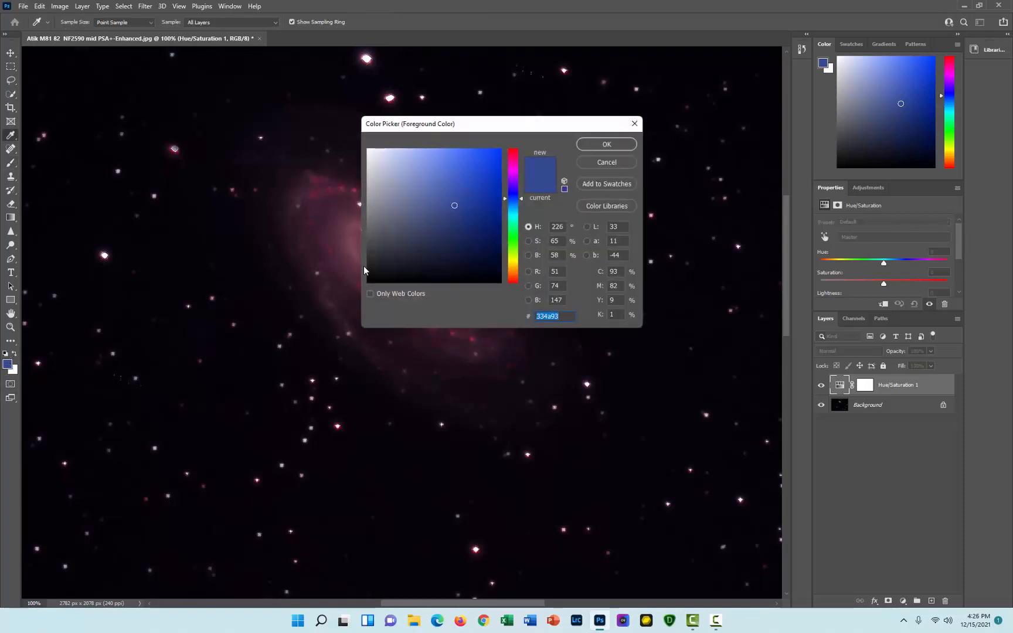
pyautogui.click(368, 282)
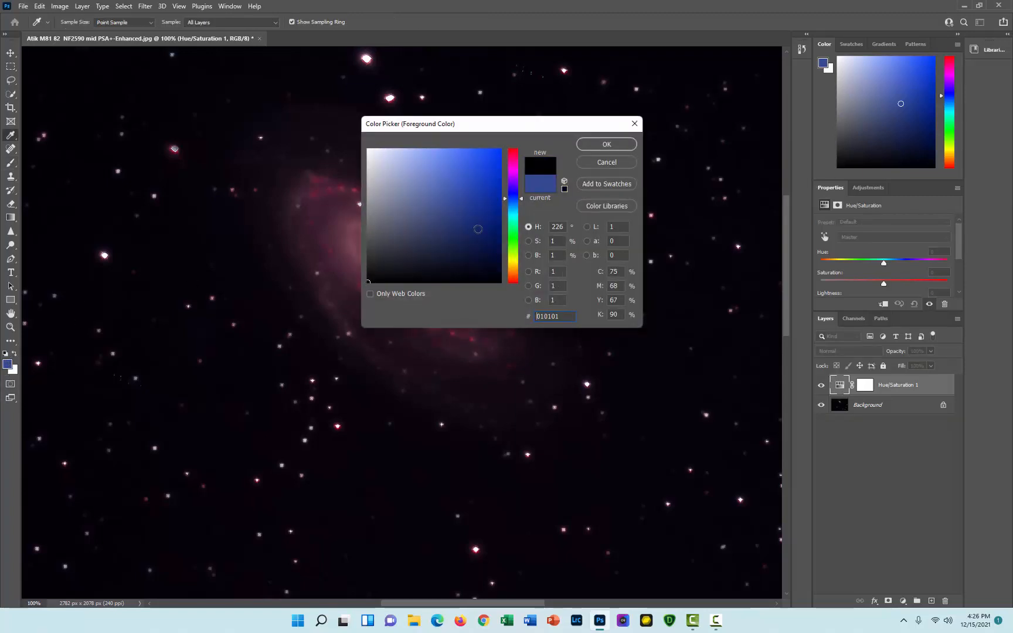
pyautogui.click(623, 144)
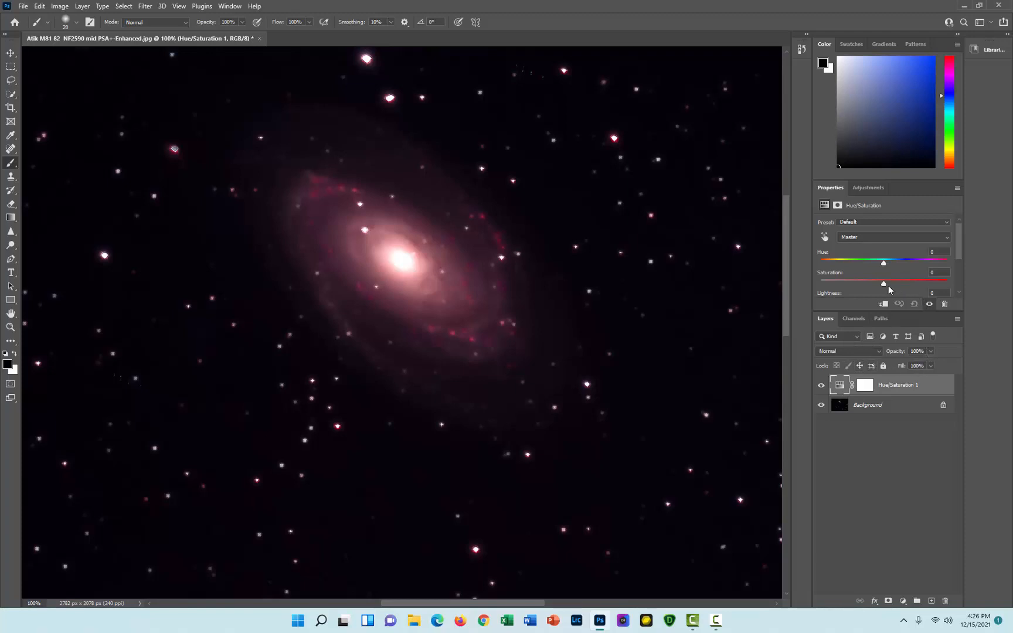
pyautogui.moveTo(884, 284); pyautogui.dragTo(830, 284)
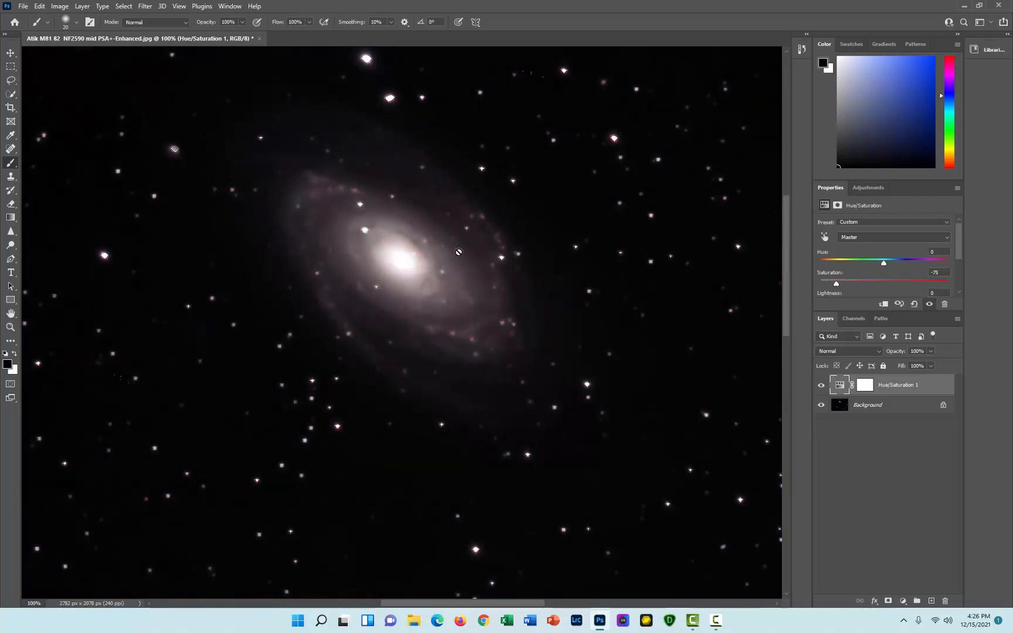
# Step: Paint black on the Hue/Saturation 1 layer mask over the large spiral galaxy with a brush of up to 175 px to restore its color
pyautogui.rightClick(8, 162)
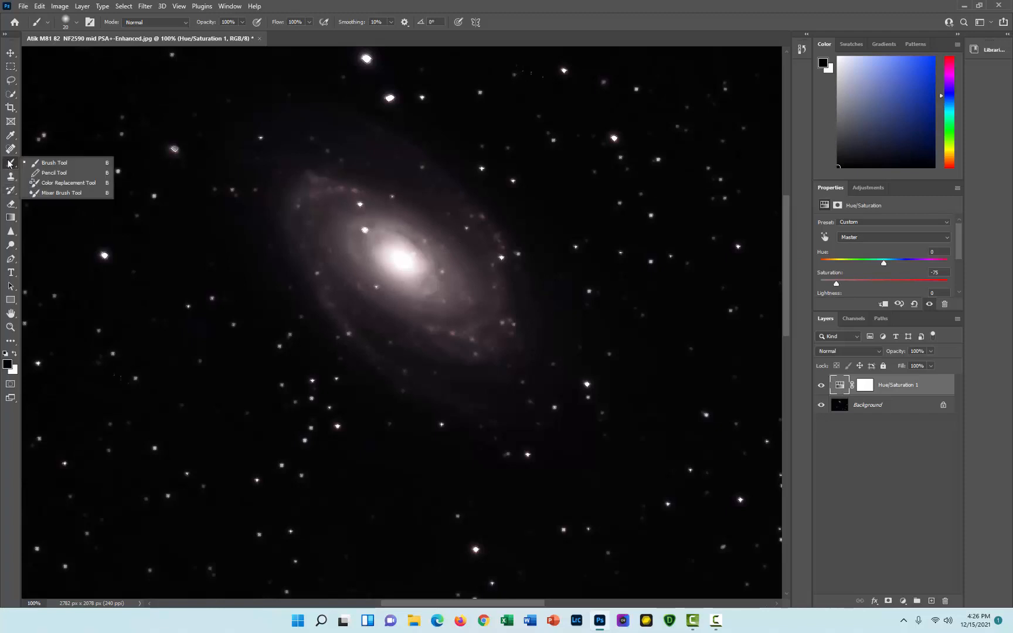
pyautogui.click(50, 164)
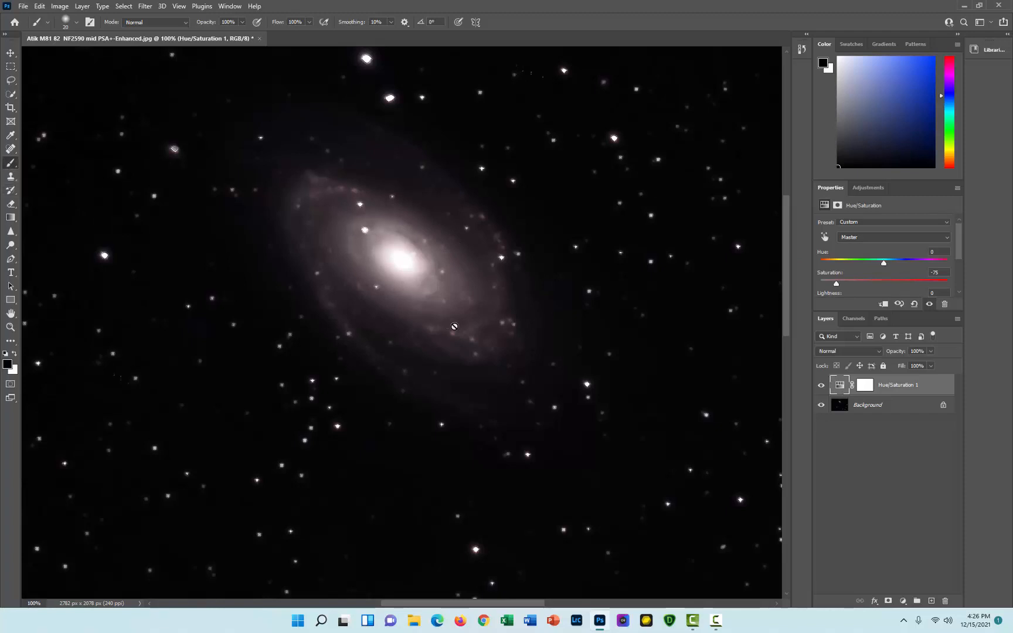
pyautogui.press(']')
pyautogui.press(']')
pyautogui.press(']')
pyautogui.click(866, 384)
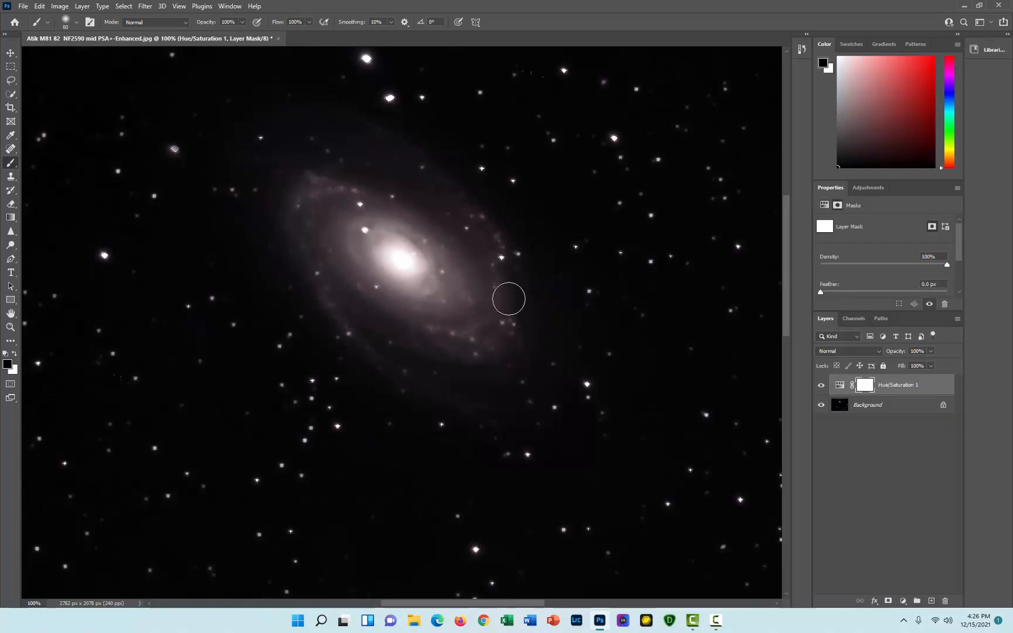
pyautogui.press(']')
pyautogui.press(']')
pyautogui.press(']')
pyautogui.press(']')
pyautogui.press(']')
pyautogui.moveTo(485, 269)
pyautogui.mouseDown()
pyautogui.moveTo(413, 196)
pyautogui.moveTo(312, 186)
pyautogui.moveTo(338, 211)
pyautogui.moveTo(438, 240)
pyautogui.moveTo(497, 284)
pyautogui.moveTo(495, 308)
pyautogui.moveTo(417, 283)
pyautogui.moveTo(302, 220)
pyautogui.moveTo(331, 258)
pyautogui.moveTo(431, 311)
pyautogui.moveTo(501, 329)
pyautogui.moveTo(489, 346)
pyautogui.moveTo(343, 290)
pyautogui.moveTo(405, 353)
pyautogui.moveTo(493, 386)
pyautogui.moveTo(526, 379)
pyautogui.moveTo(482, 376)
pyautogui.moveTo(505, 301)
pyautogui.moveTo(473, 245)
pyautogui.moveTo(417, 208)
pyautogui.moveTo(320, 191)
pyautogui.moveTo(299, 243)
pyautogui.moveTo(480, 282)
pyautogui.moveTo(433, 227)
pyautogui.moveTo(302, 203)
pyautogui.moveTo(397, 305)
pyautogui.moveTo(525, 334)
pyautogui.moveTo(397, 335)
pyautogui.moveTo(364, 316)
pyautogui.mouseUp()
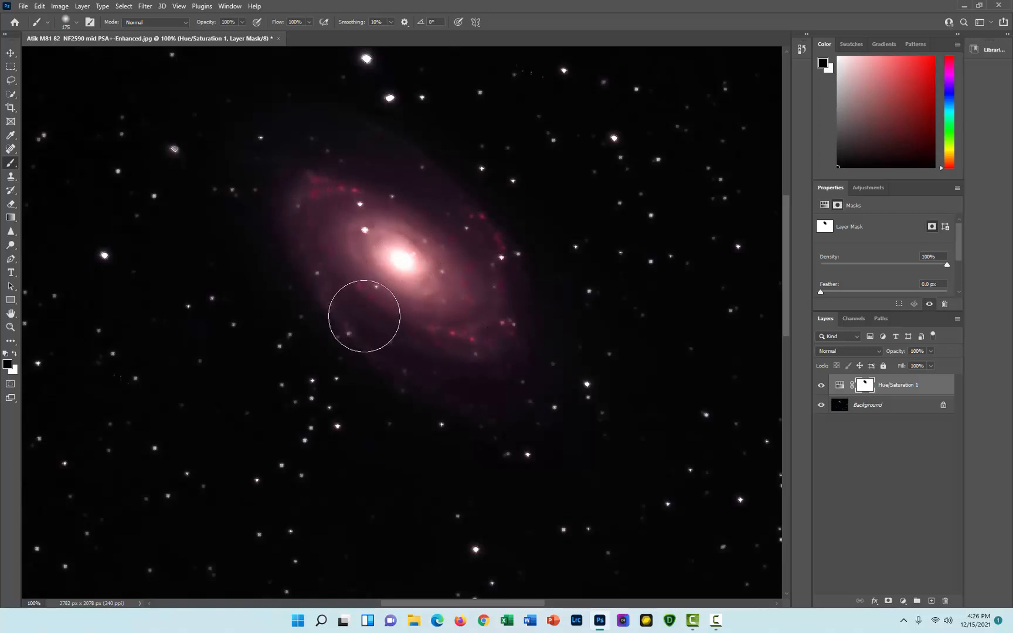
pyautogui.press('[')
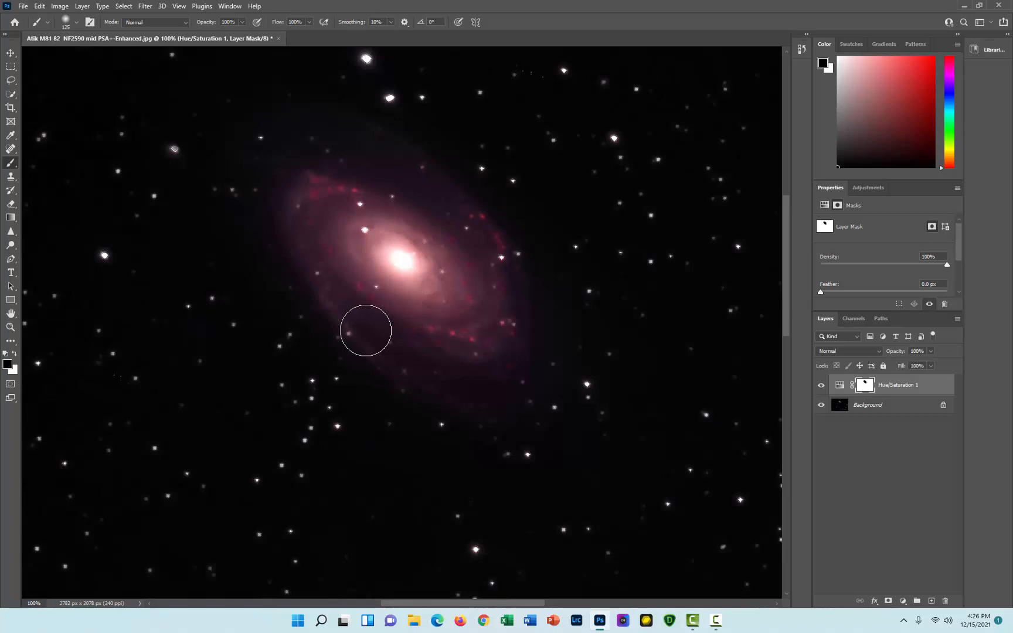
# Step: Paint black on the layer mask over the smaller elongated galaxy with a 100 px brush to restore its color
pyautogui.press('[')
pyautogui.press('[')
pyautogui.moveTo(788, 292); pyautogui.dragTo(795, 427)
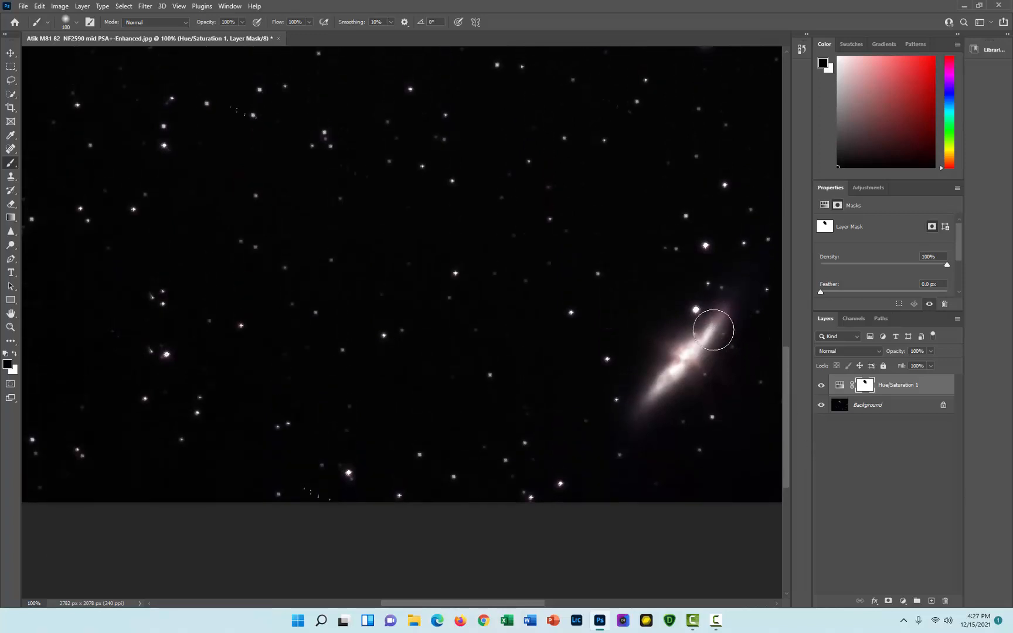
pyautogui.moveTo(714, 330)
pyautogui.mouseDown()
pyautogui.moveTo(636, 399)
pyautogui.moveTo(682, 349)
pyautogui.moveTo(661, 340)
pyautogui.moveTo(722, 365)
pyautogui.moveTo(724, 310)
pyautogui.moveTo(650, 412)
pyautogui.moveTo(732, 295)
pyautogui.moveTo(696, 362)
pyautogui.mouseUp()
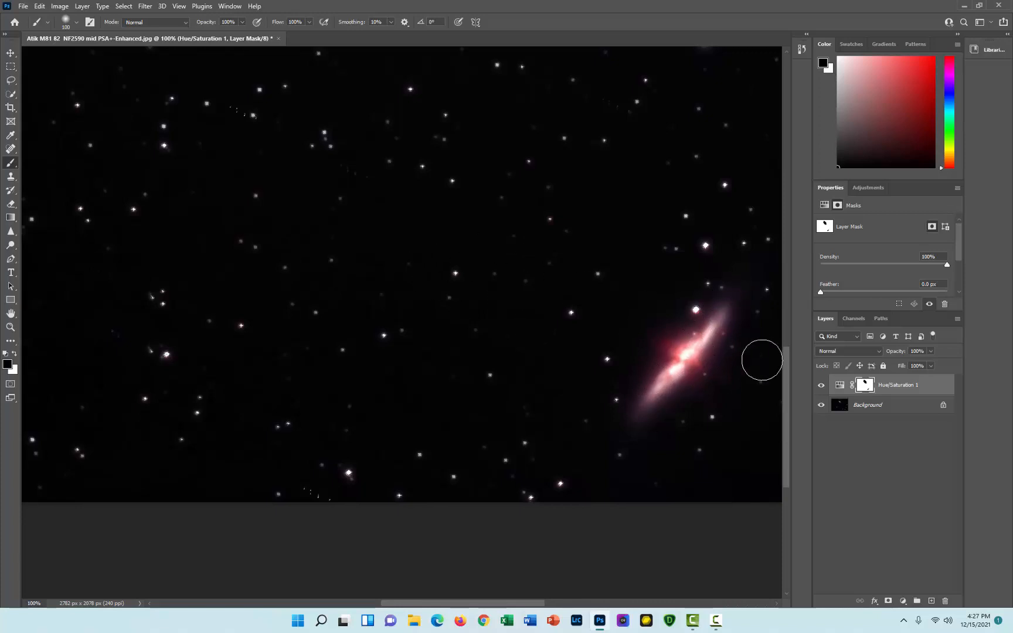
# Step: Merge the Hue/Saturation 1 adjustment layer with the Background layer
pyautogui.moveTo(786, 371); pyautogui.dragTo(792, 223)
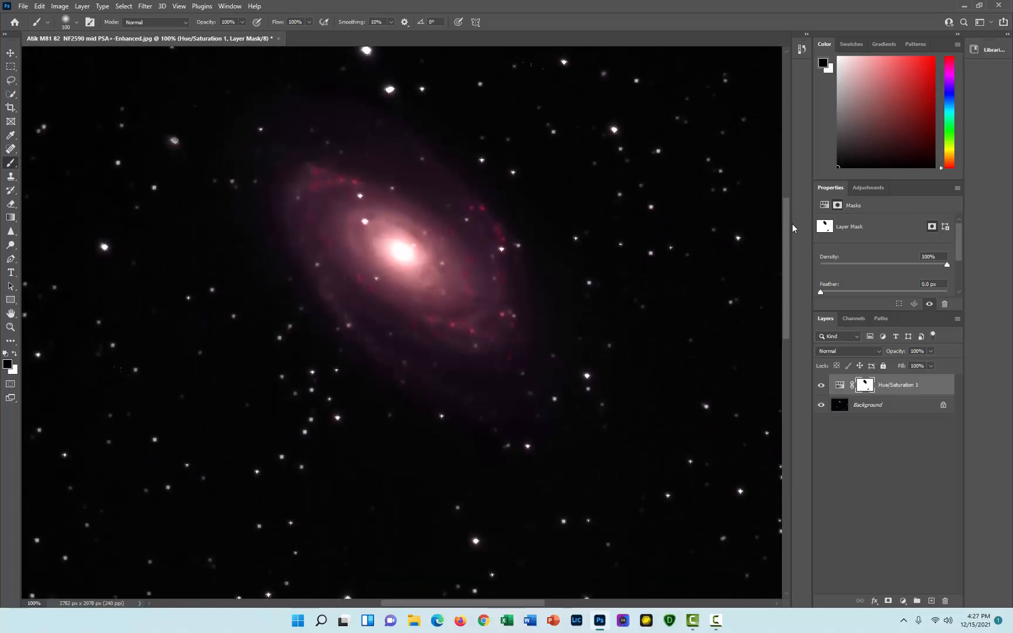
pyautogui.click(901, 406)
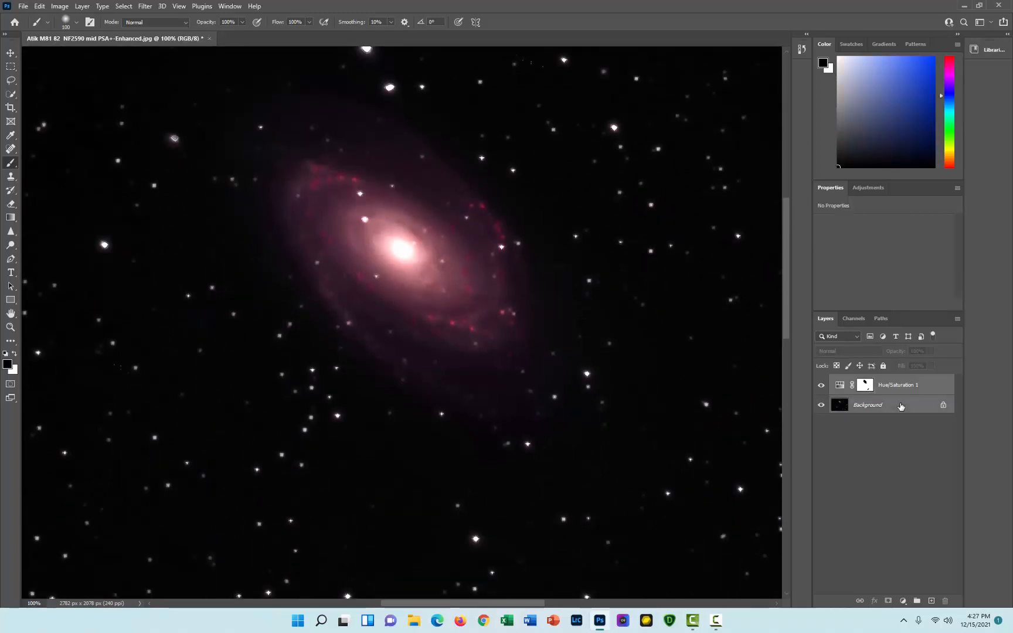
pyautogui.rightClick(901, 405)
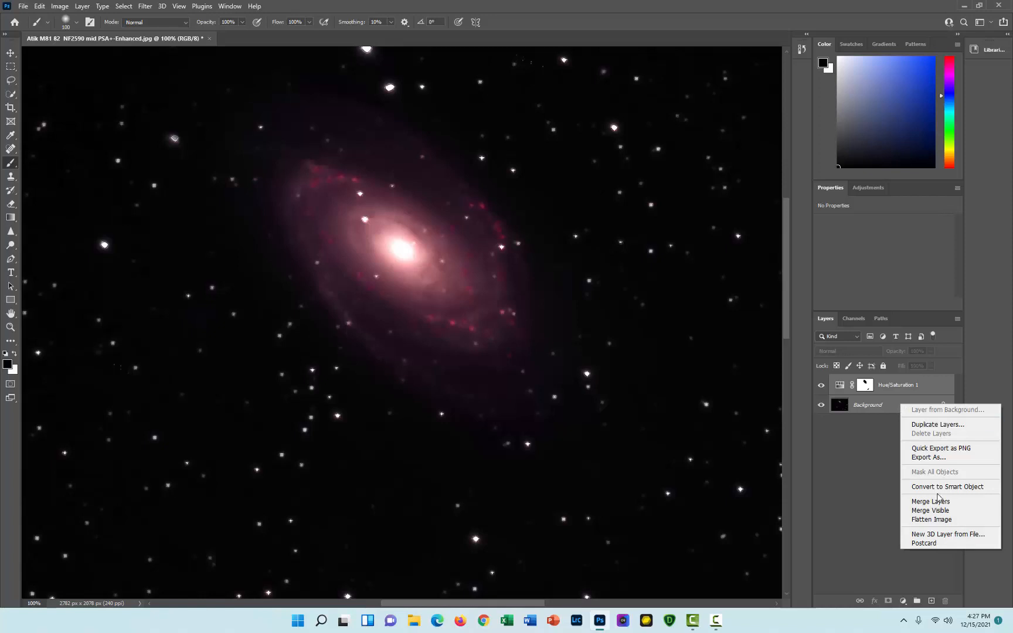
pyautogui.click(915, 499)
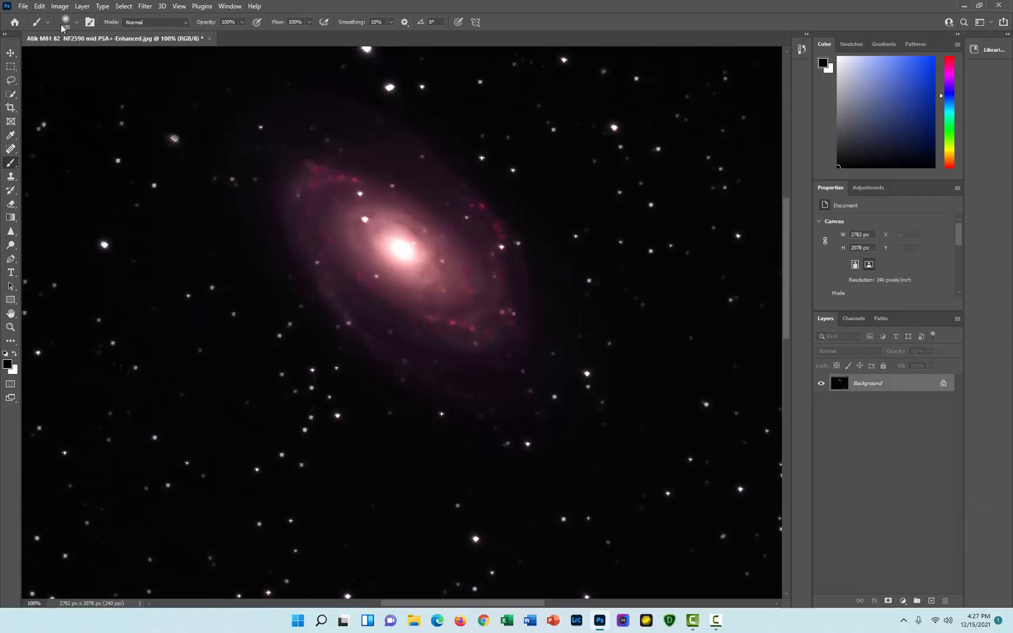
# Step: Enlarge the image to 3600 pixels wide with linked proportions, resampling with Bicubic Smoother (enlargement)
pyautogui.click(60, 6)
pyautogui.click(75, 84)
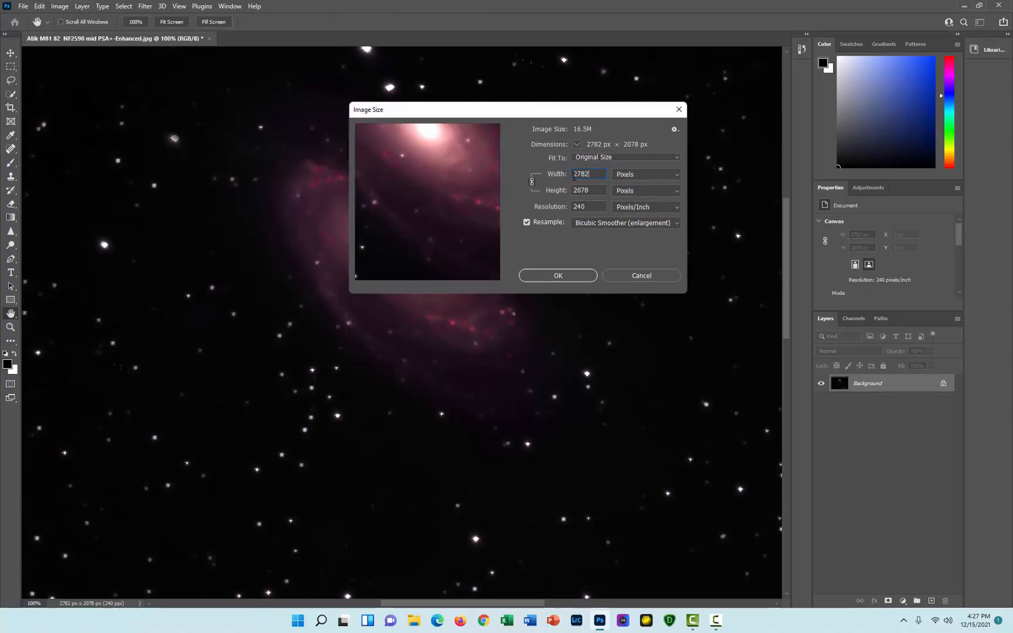
pyautogui.write('3600')
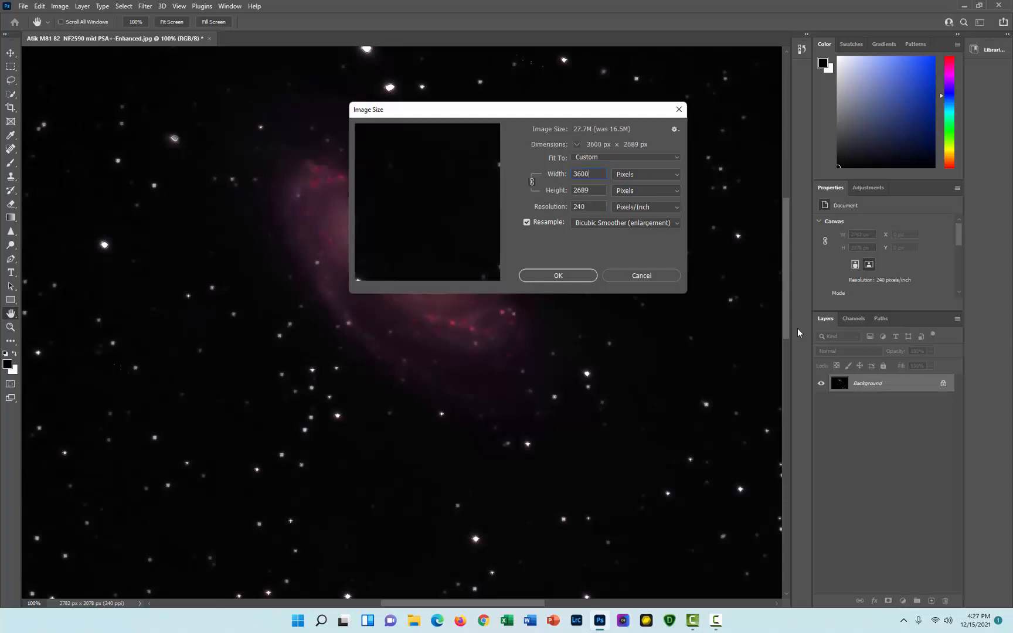
pyautogui.moveTo(478, 219); pyautogui.dragTo(346, 220)
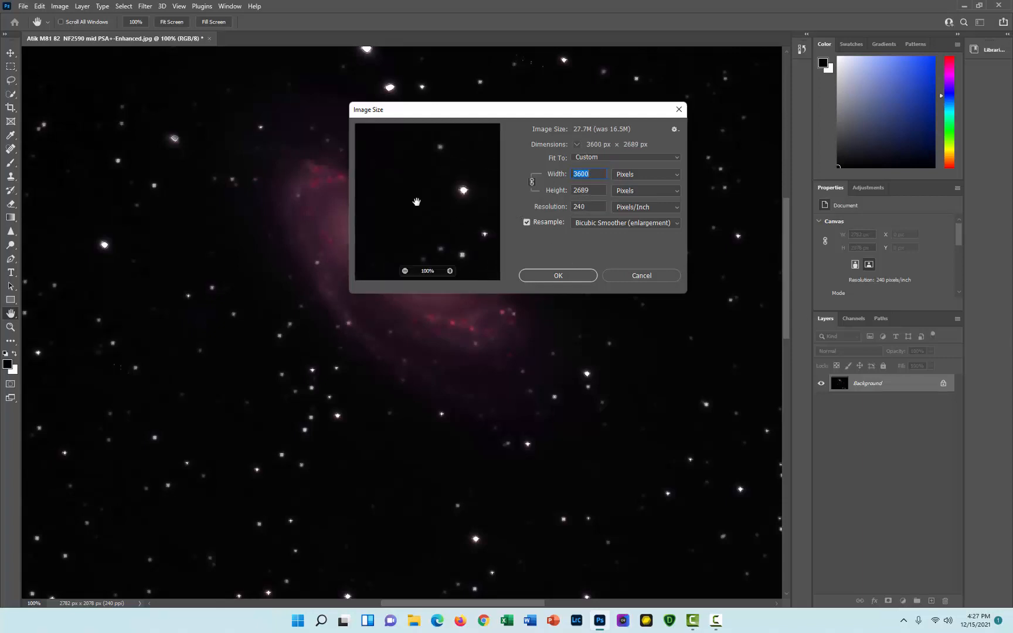
pyautogui.moveTo(464, 190); pyautogui.dragTo(387, 129)
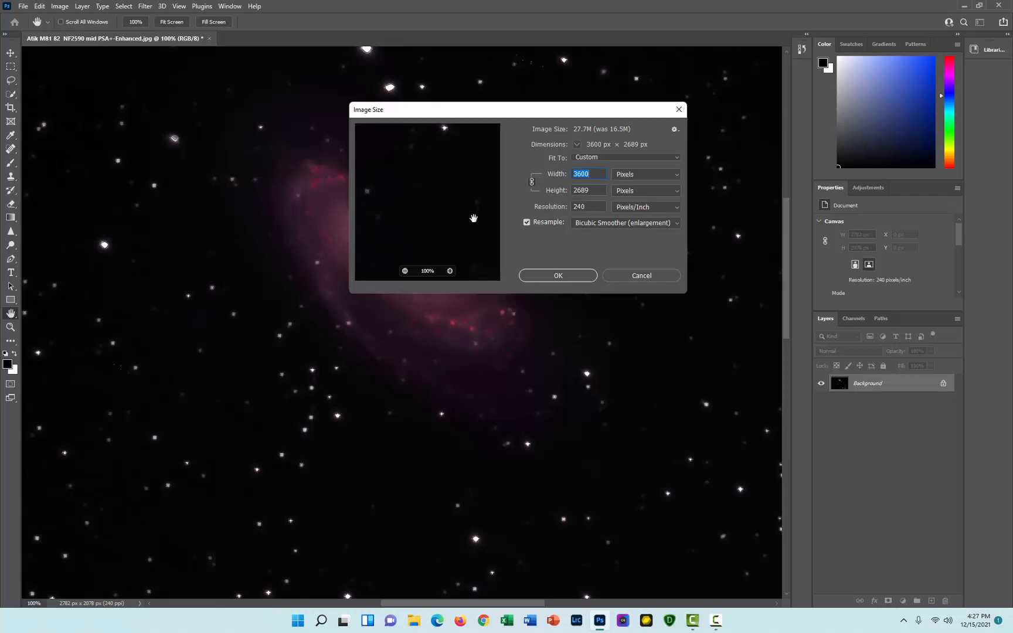
pyautogui.click(568, 273)
pyautogui.press('b')
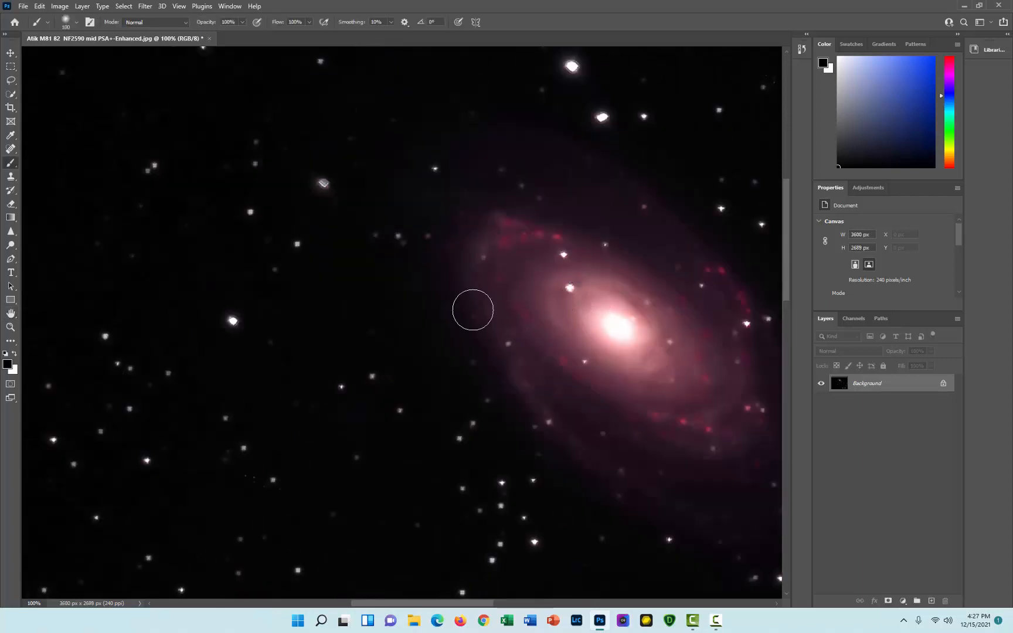
# Step: Apply Smart Sharpen to the image with amount 124%, radius 1.0 px, noise reduction 10% and Lens Blur removal
pyautogui.click(11, 327)
pyautogui.moveTo(556, 318)
pyautogui.mouseDown()
pyautogui.moveTo(376, 317)
pyautogui.moveTo(593, 312)
pyautogui.moveTo(539, 311)
pyautogui.mouseUp()
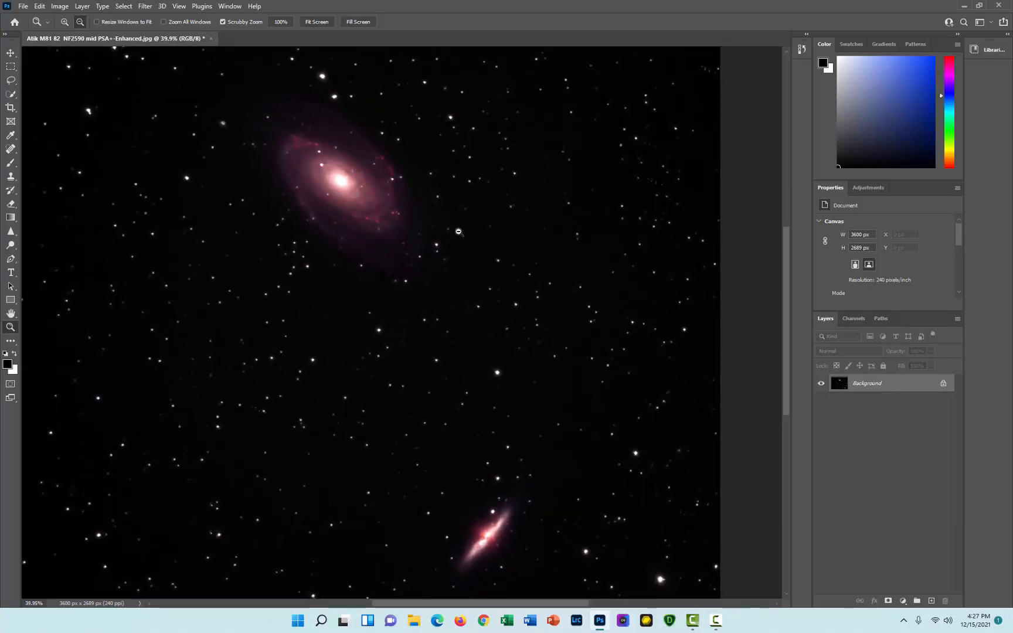
pyautogui.moveTo(461, 233); pyautogui.dragTo(286, 131)
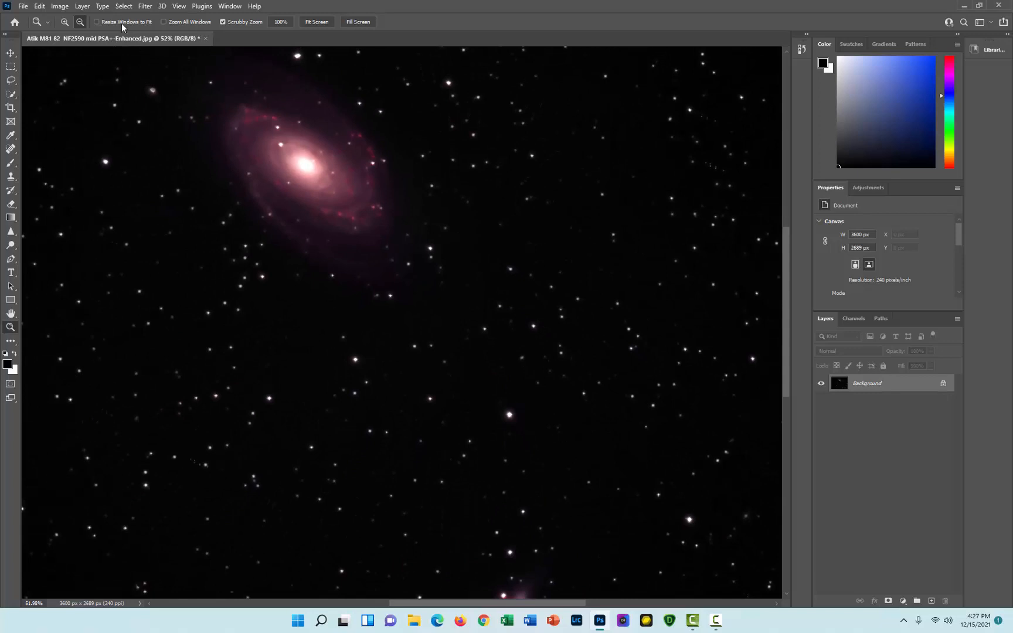
pyautogui.click(143, 6)
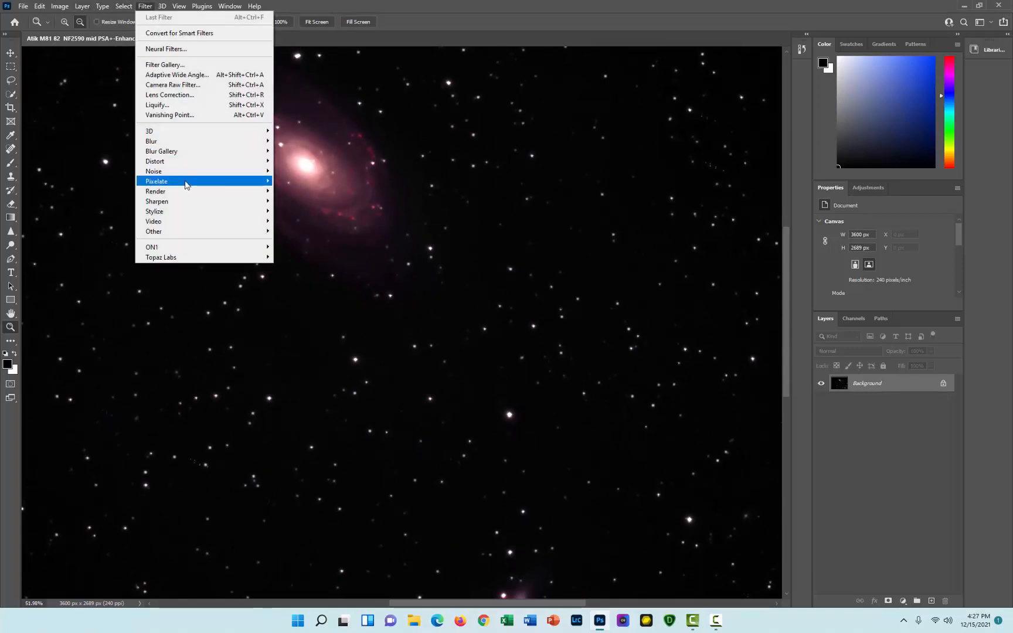
pyautogui.moveTo(199, 201)
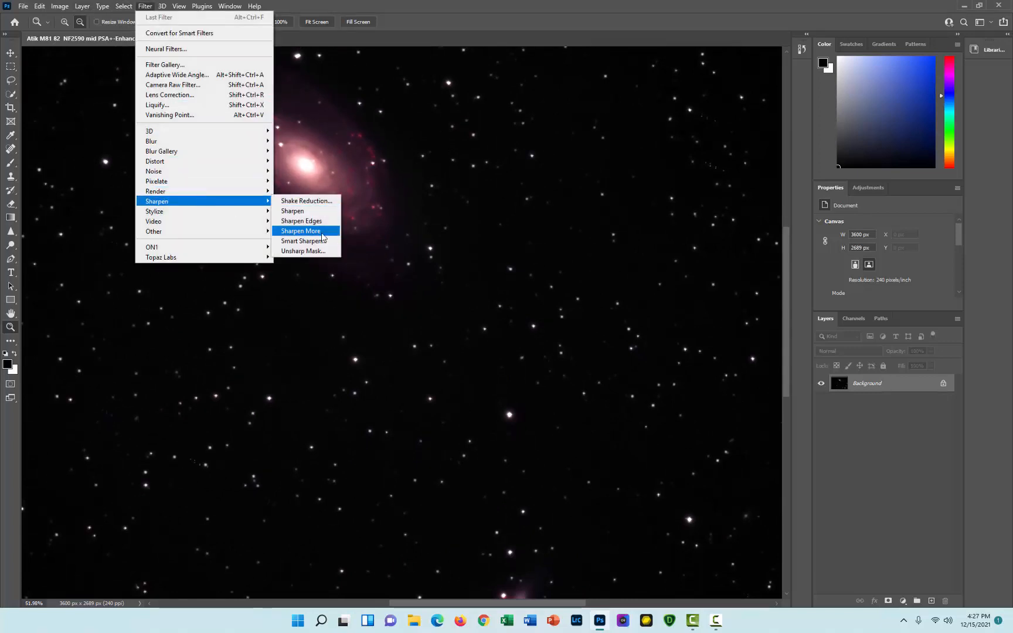
pyautogui.click(304, 241)
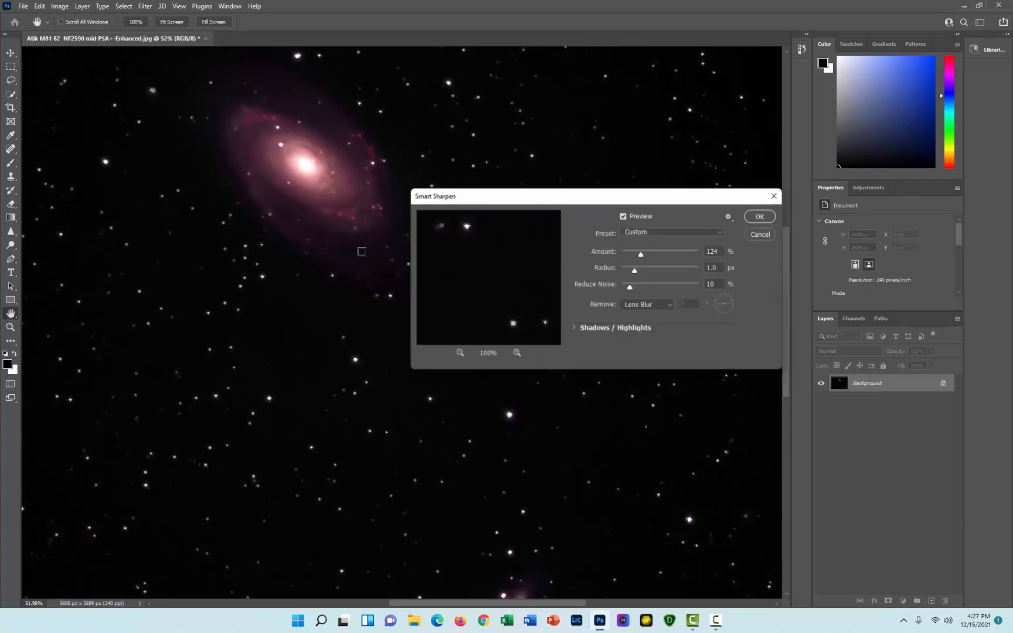
pyautogui.click(761, 217)
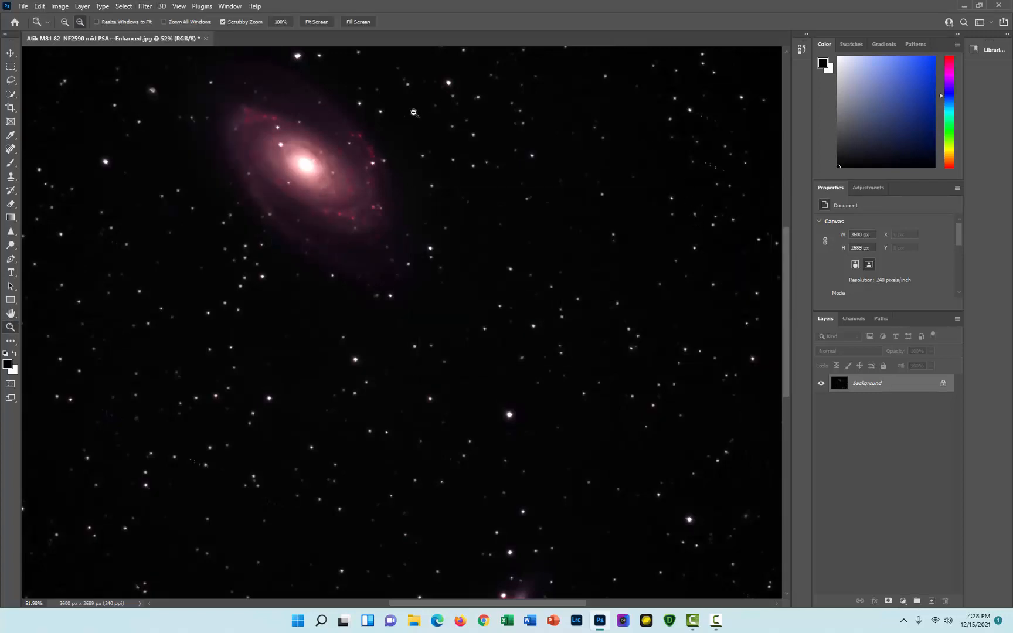
# Step: Save the image as a new JPEG, adding " v2" to the end of the file name, at quality 12 (Maximum) with Baseline ("Standard")
pyautogui.click(23, 5)
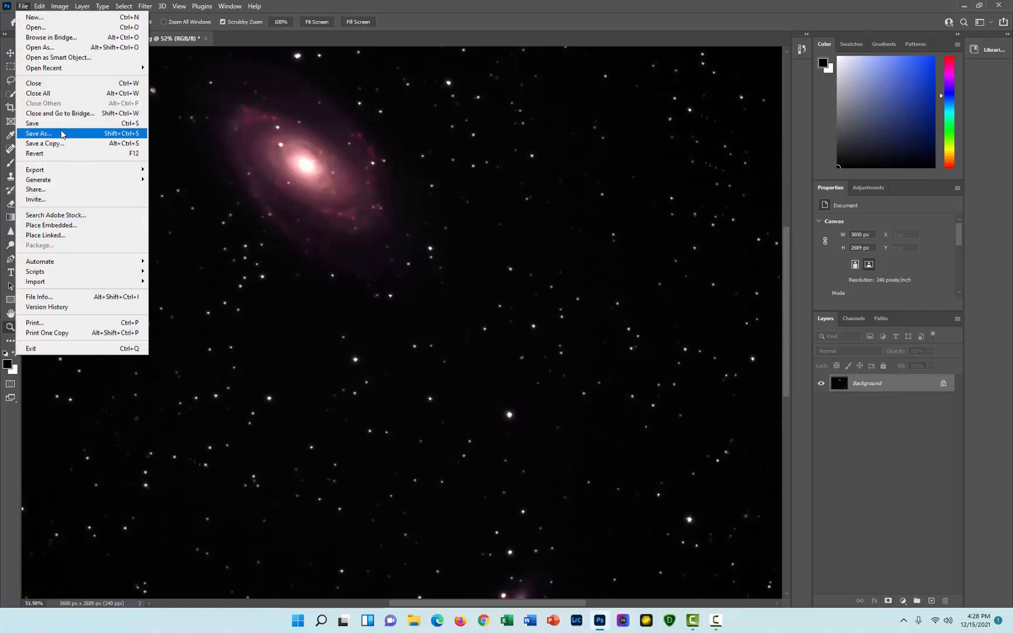
pyautogui.click(63, 133)
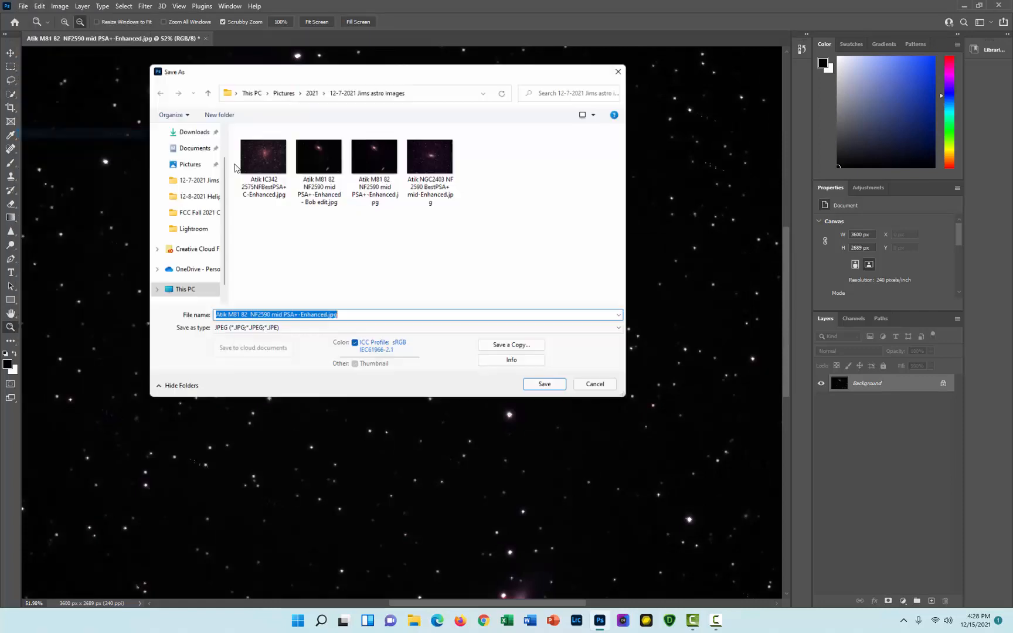
pyautogui.click(327, 319)
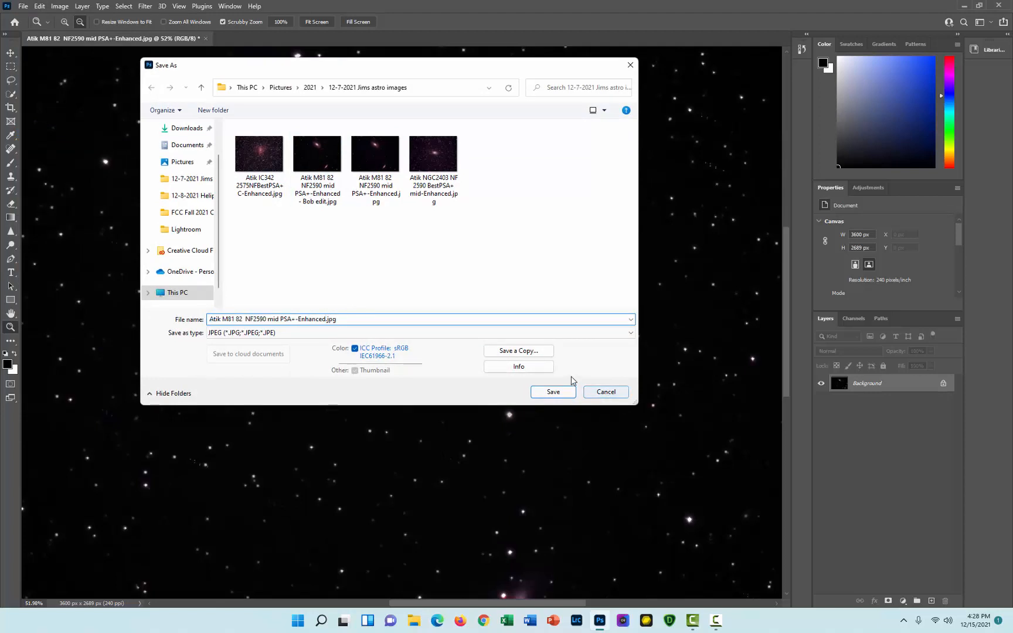
pyautogui.write('v')
pyautogui.press('BackSpace')
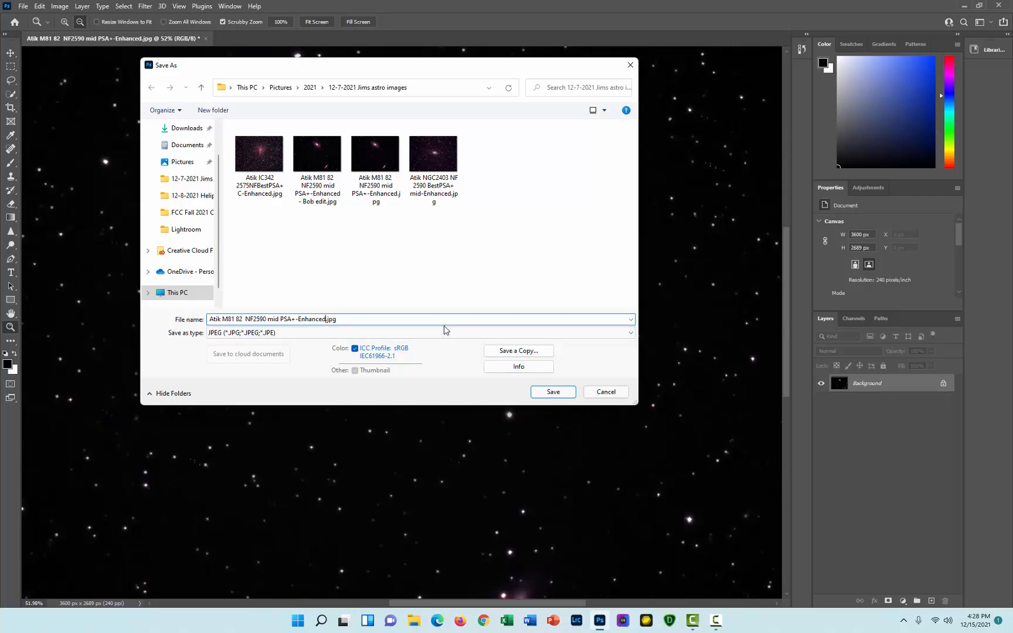
pyautogui.write('v2')
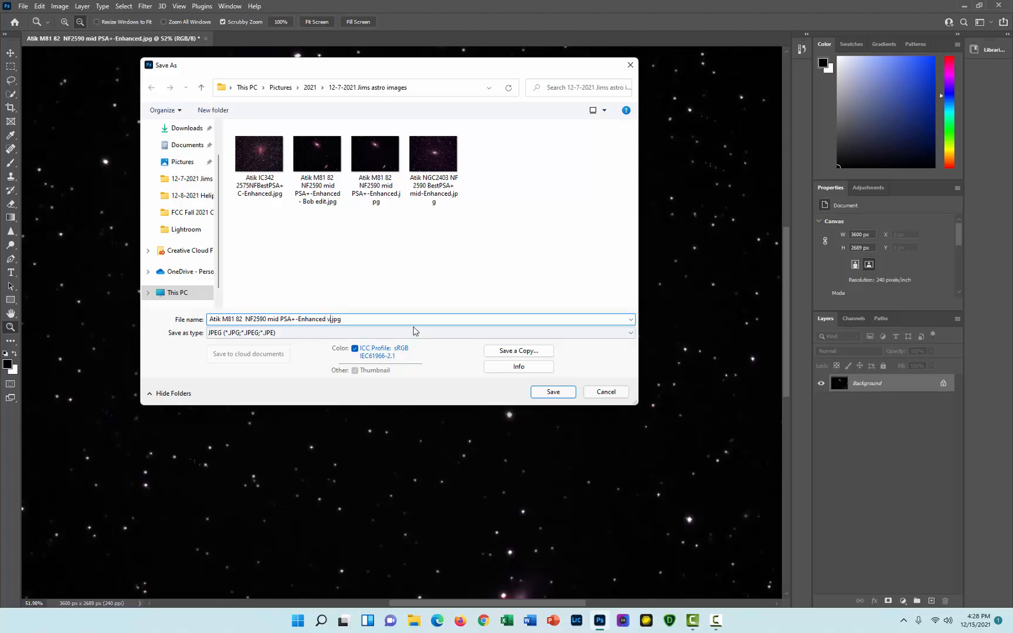
pyautogui.click(554, 391)
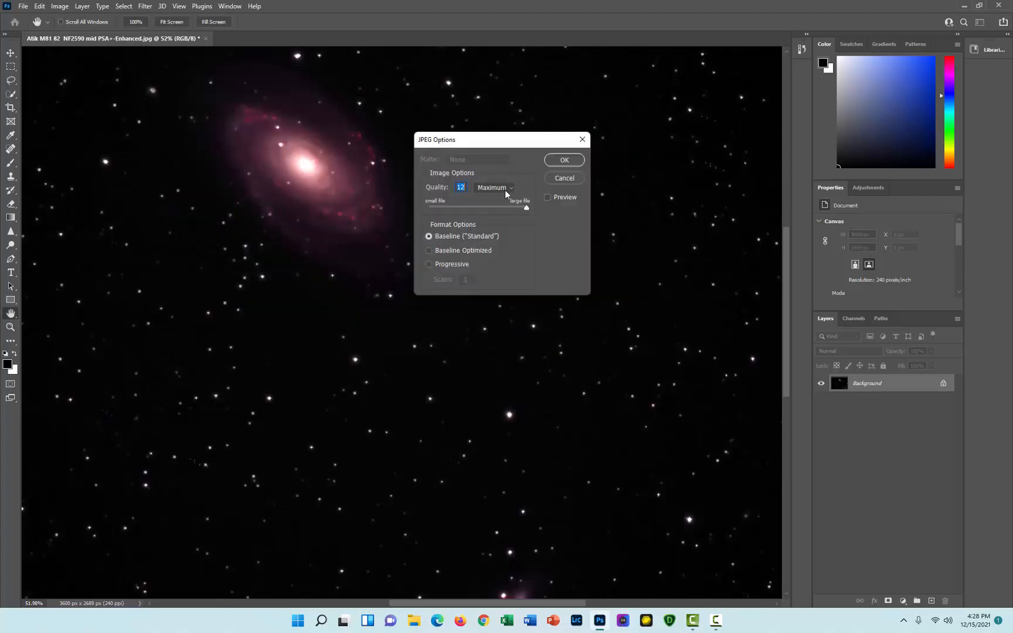
pyautogui.press('z')
pyautogui.click(565, 159)
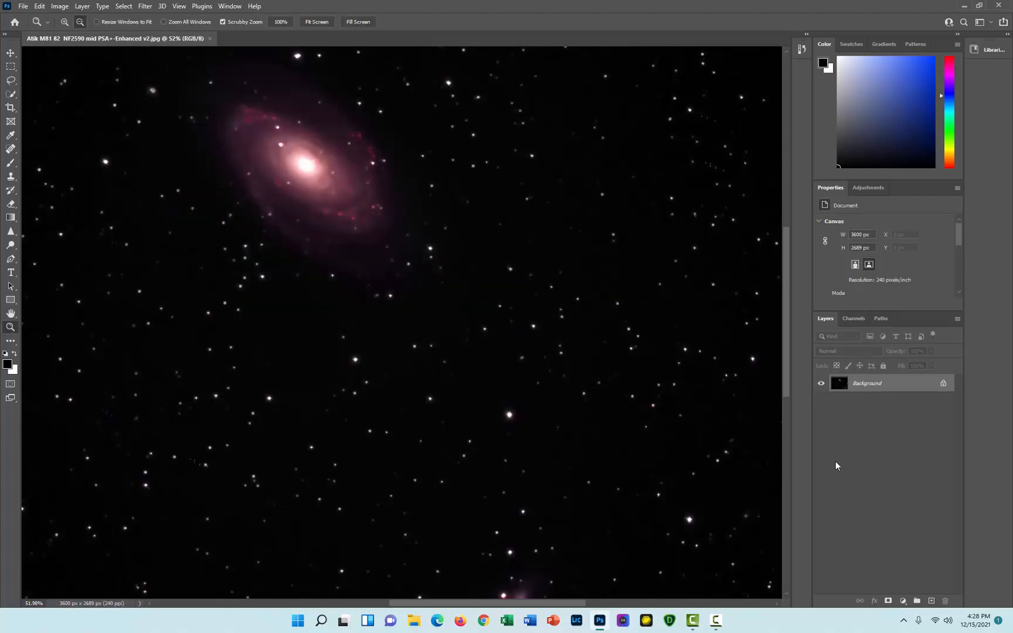